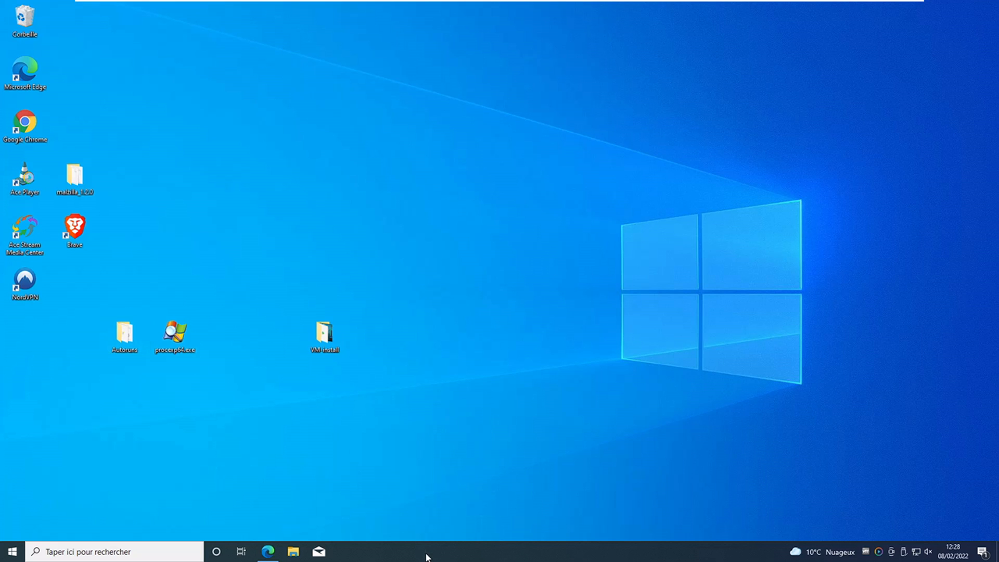
Step: Open Task Manager, maximize its window and show the list of startup programs
right_click(426, 556)
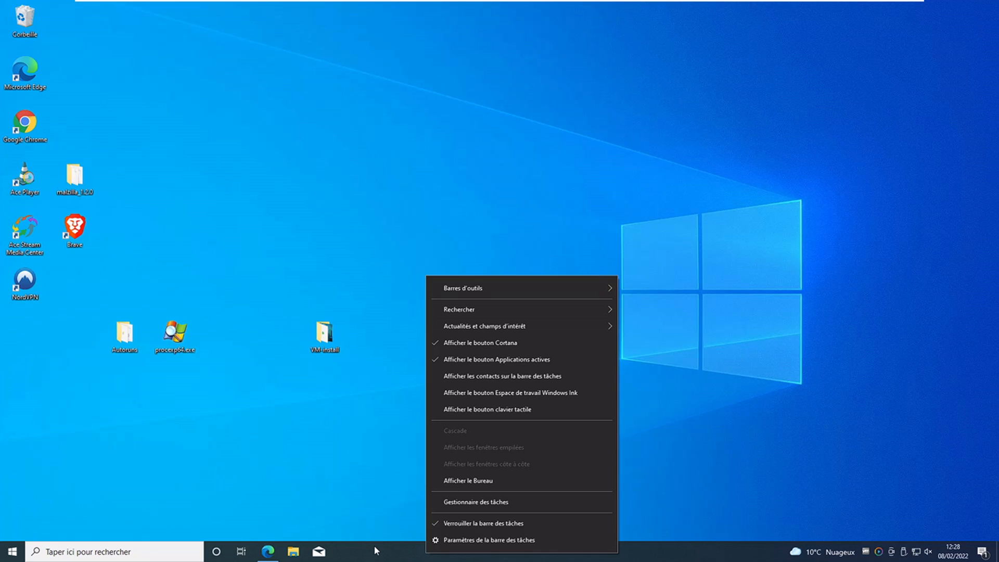
left_click(506, 503)
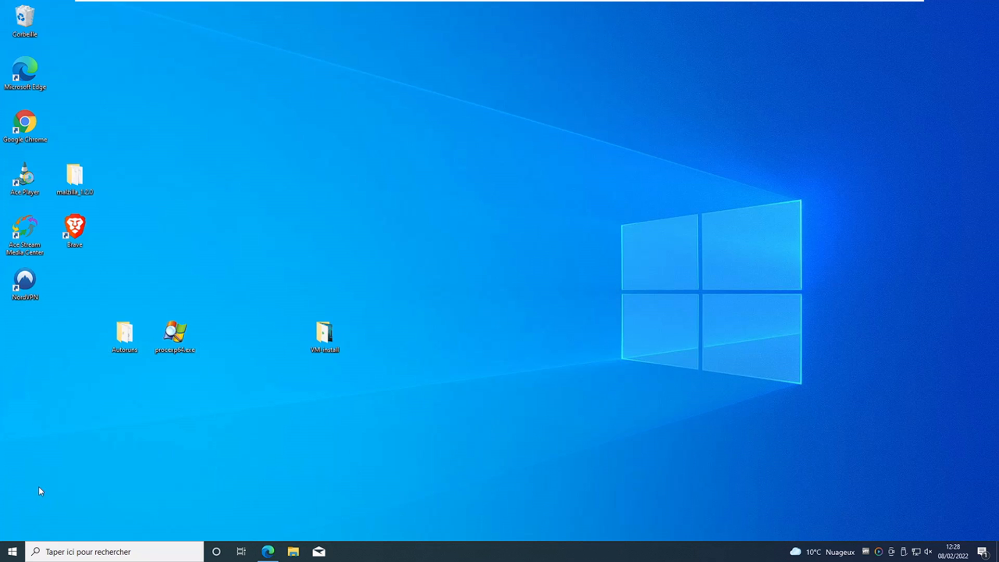
right_click(13, 555)
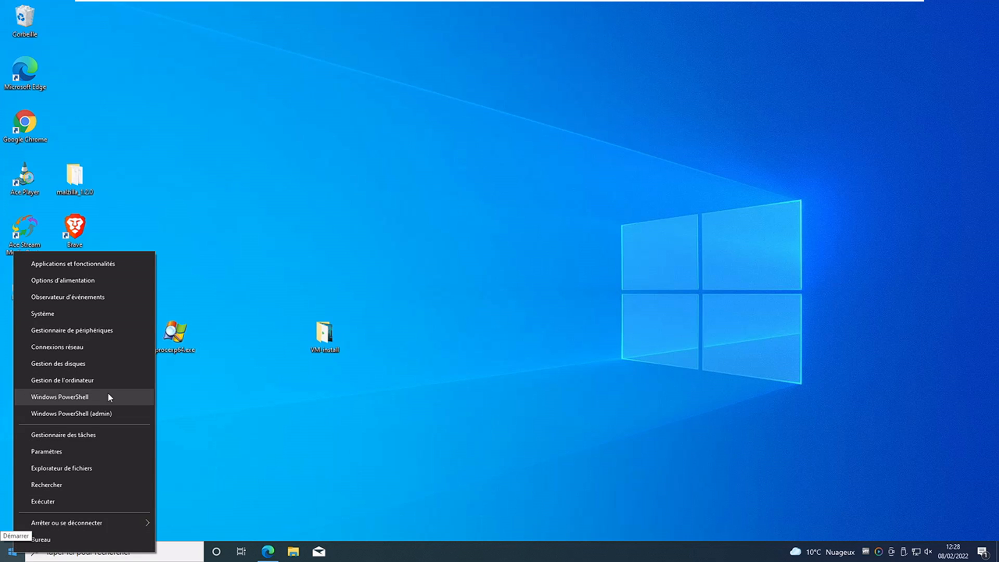
left_click(113, 438)
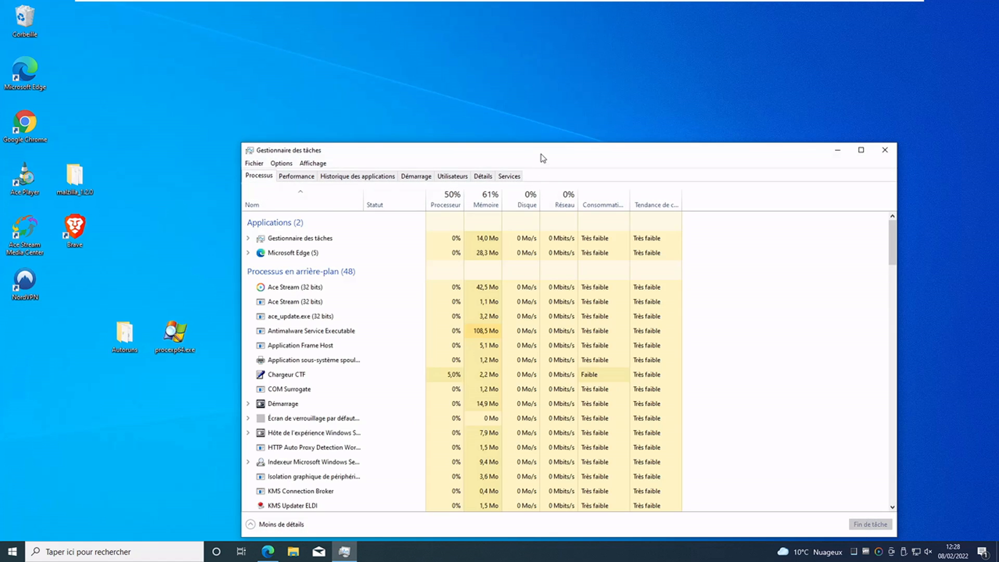
double_click(542, 154)
left_click(180, 31)
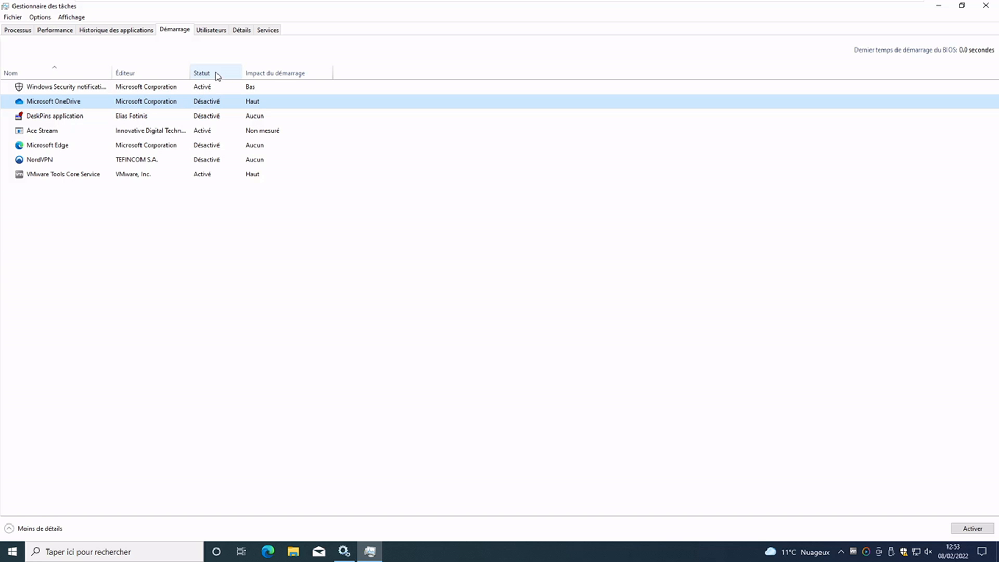
Step: Examine the status and startup impact of the startup entries and the actions available for Microsoft OneDrive
left_click(209, 90)
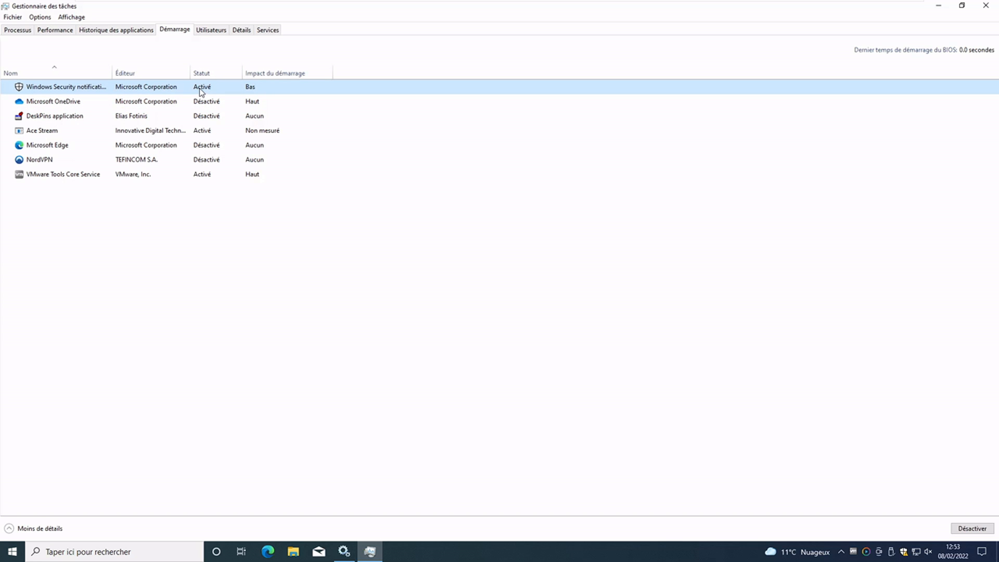
left_click(219, 106)
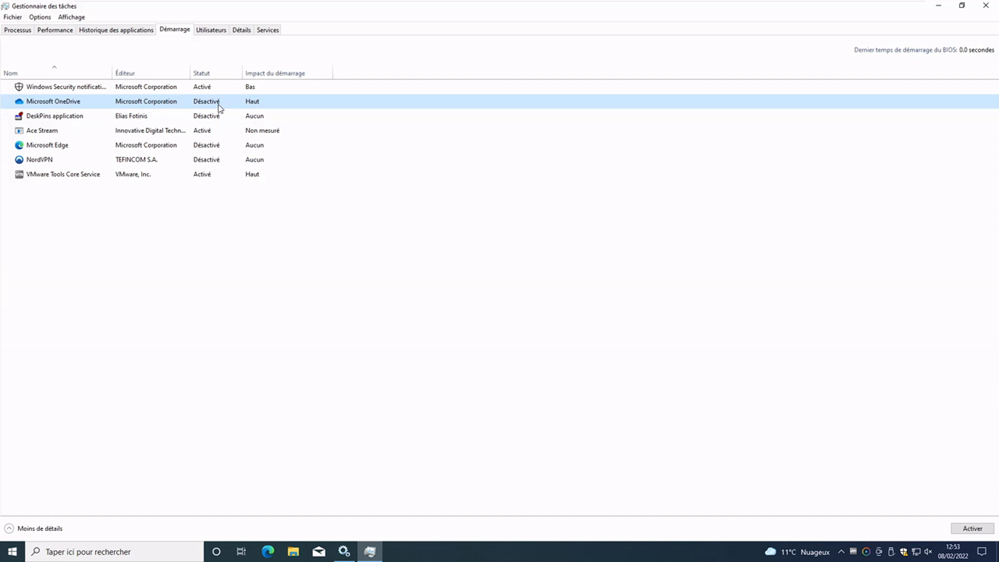
mouse_move(301, 79)
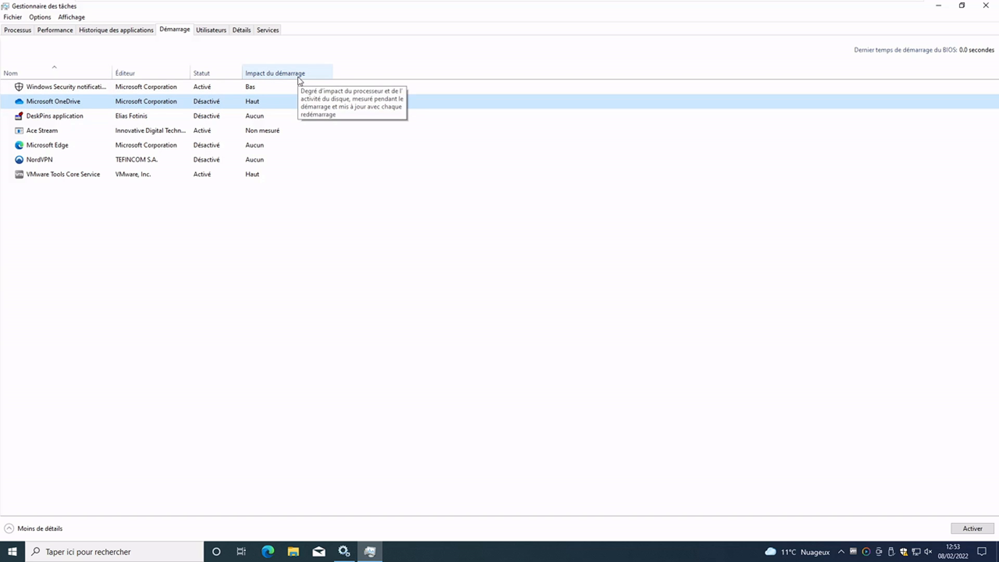
left_click(283, 88)
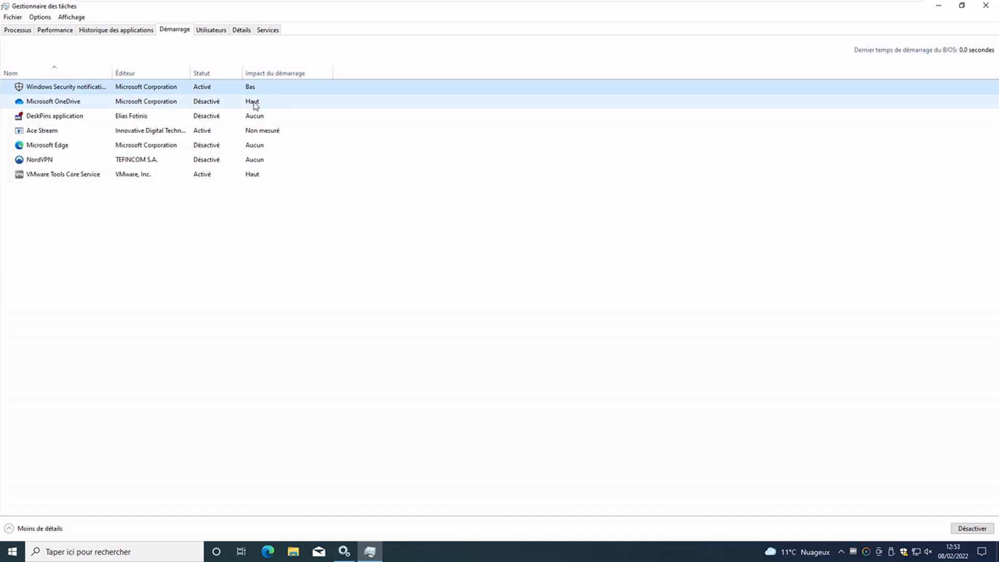
left_click(253, 104)
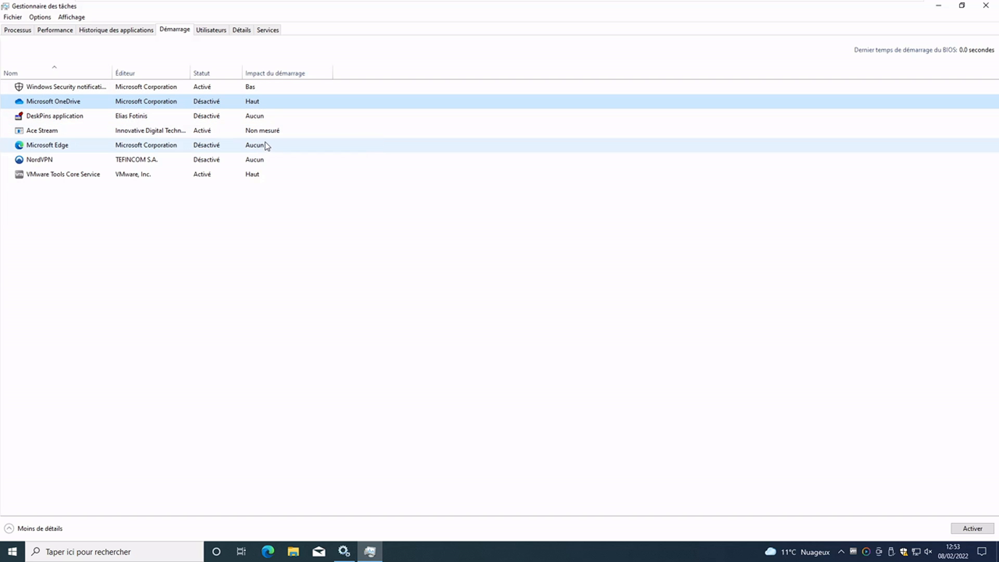
right_click(97, 105)
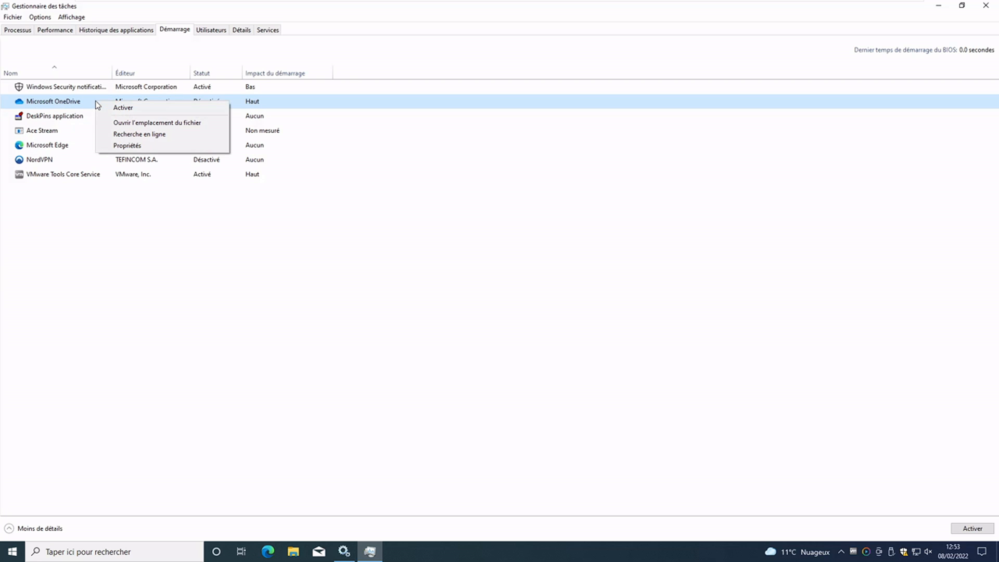
right_click(139, 89)
left_click(727, 347)
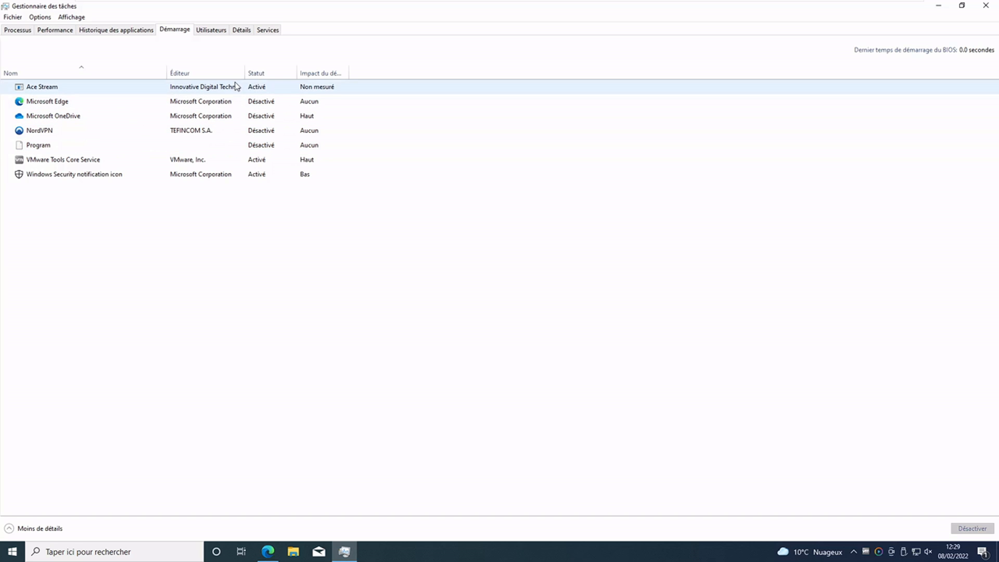
Step: Add the Type de démarrage and Ligne de commande columns to the startup list, widening the latter to show full paths
right_click(220, 75)
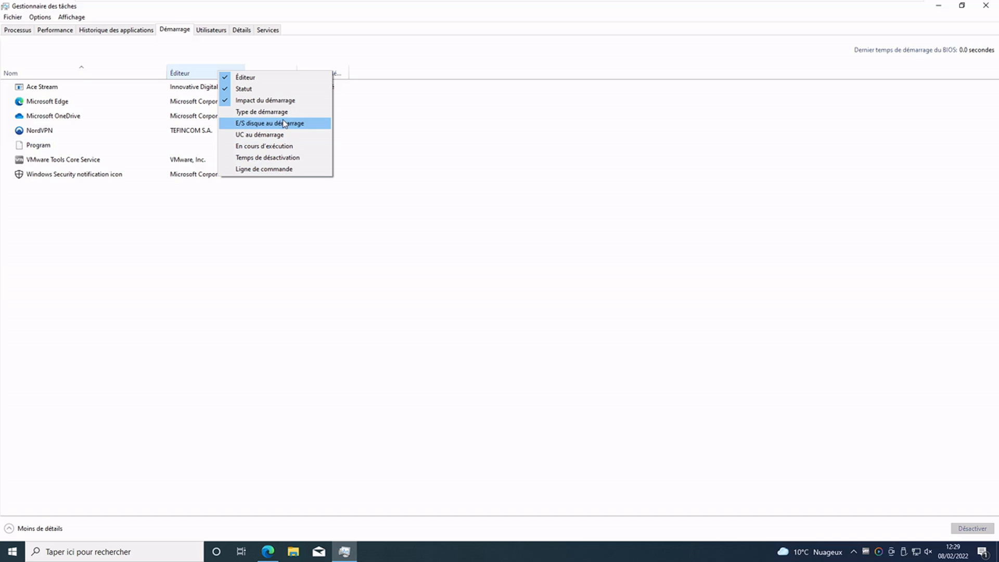
left_click(244, 112)
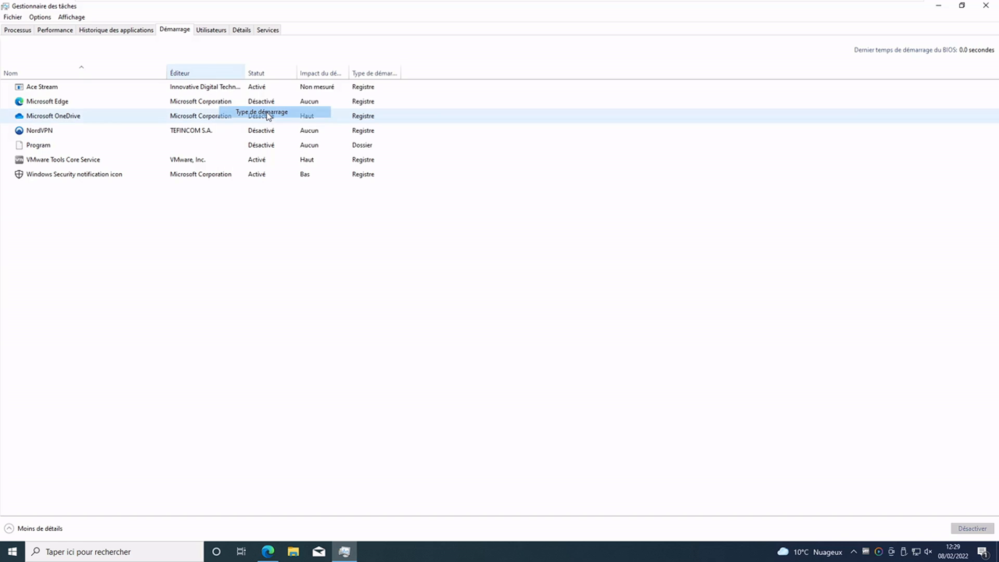
right_click(216, 75)
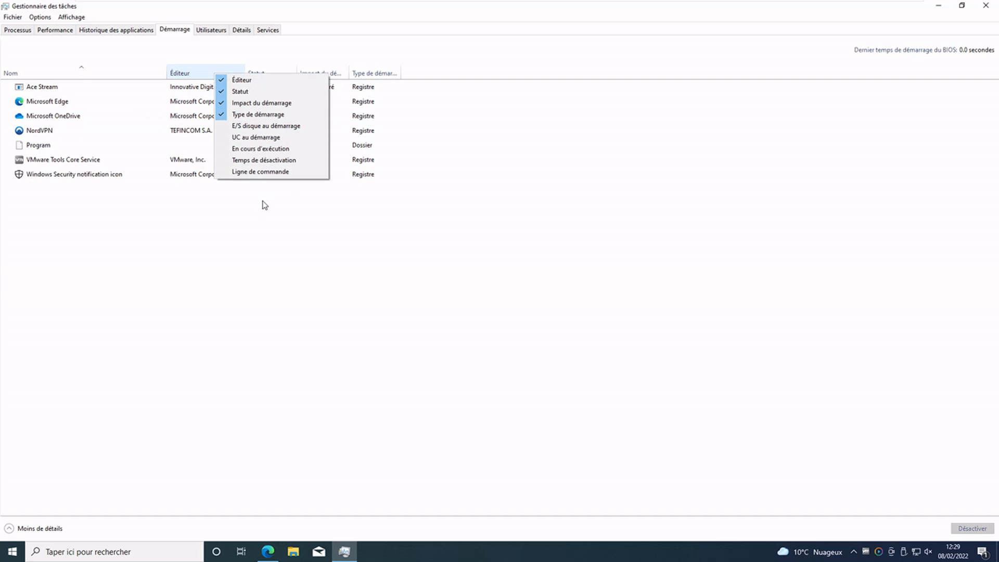
left_click(270, 175)
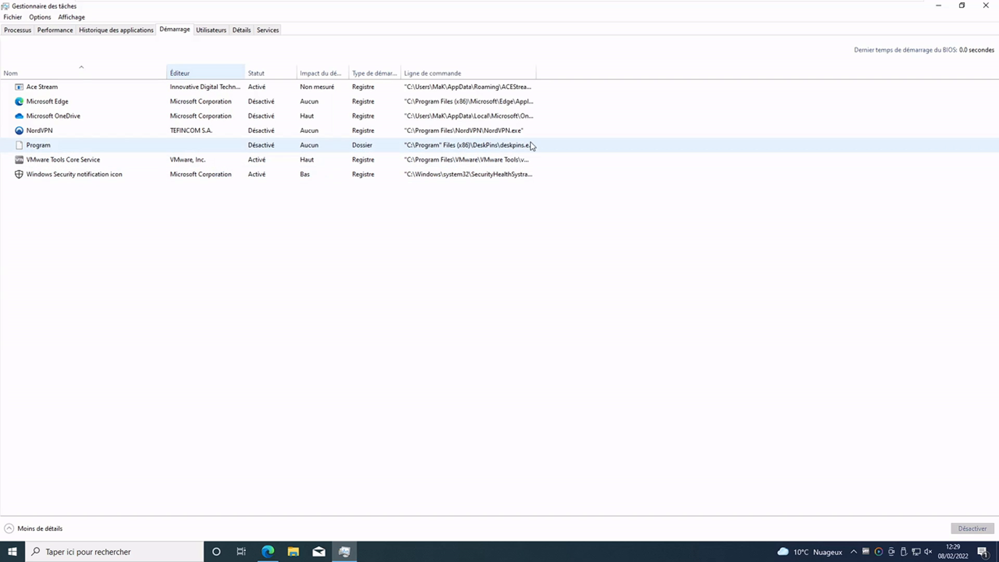
left_click_drag(536, 76, 806, 77)
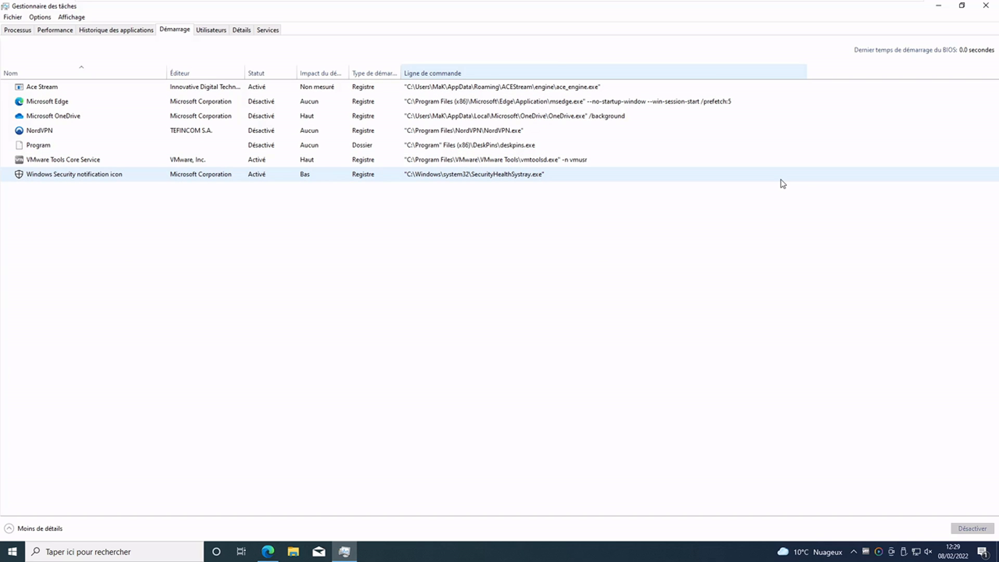
Step: Widen the Type de démarrage column and compare the startup types of the NordVPN and Program entries
left_click(468, 147)
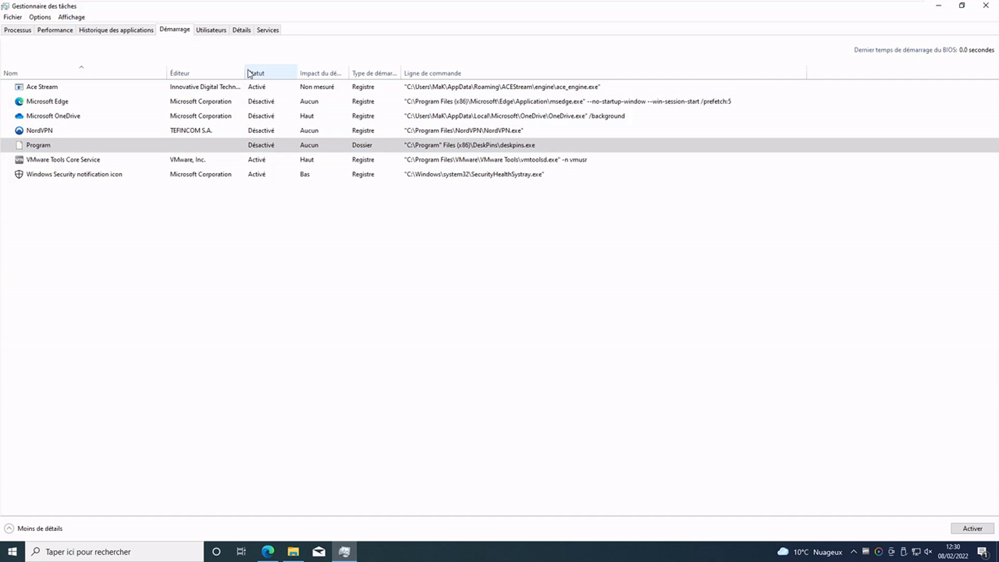
mouse_move(247, 73)
left_mouse_down()
mouse_move(294, 73)
mouse_move(263, 76)
left_mouse_up()
left_click(182, 149)
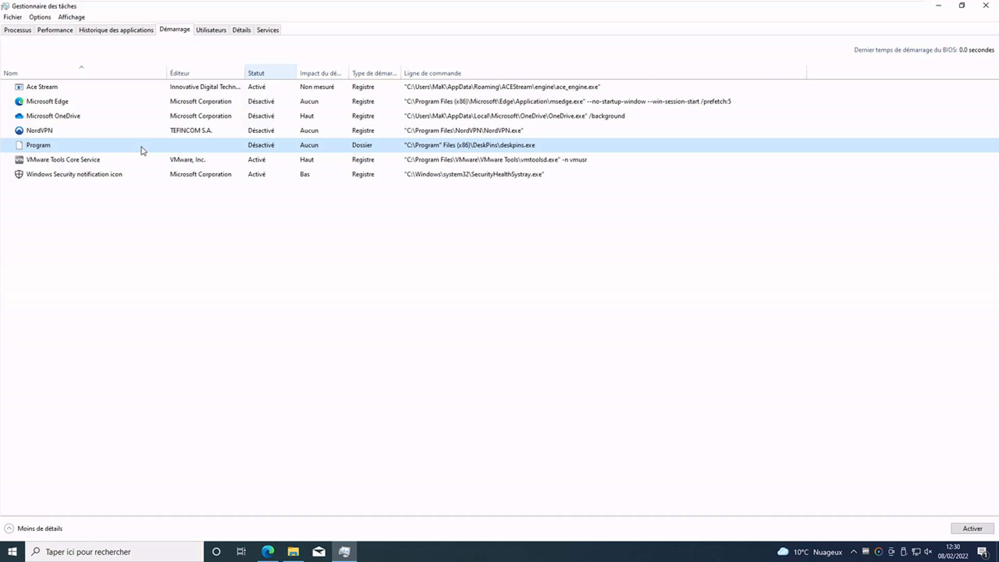
left_click_drag(401, 73, 472, 73)
left_click(370, 131)
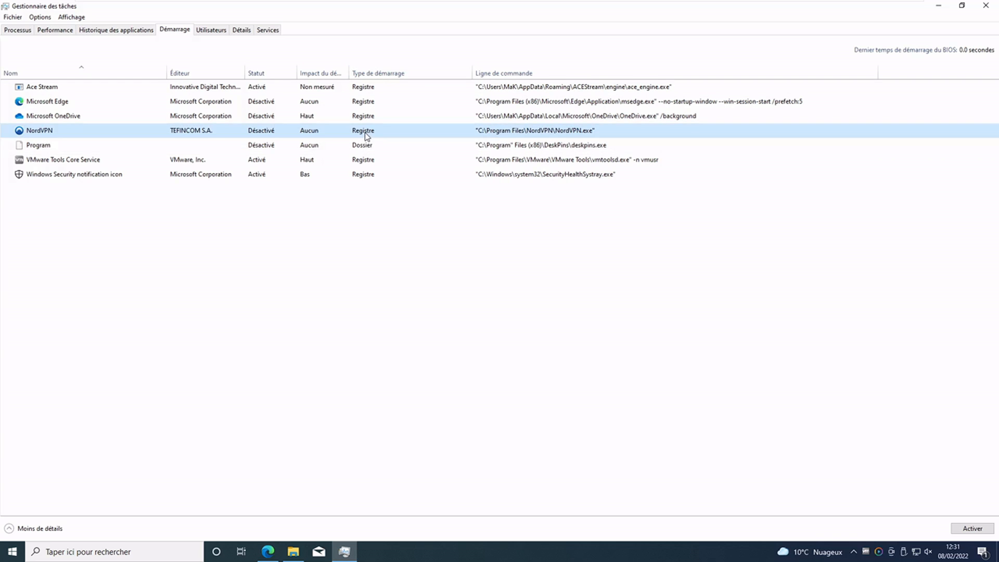
left_click(371, 149)
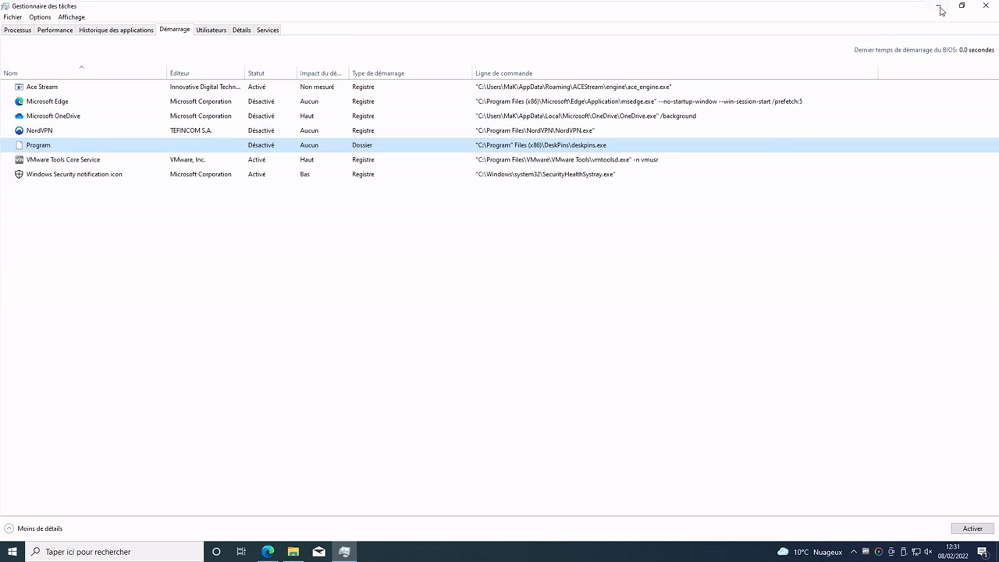
Step: Clear the open windows off the desktop and open the Autoruns folder after moving it to the upper middle
left_click(939, 9)
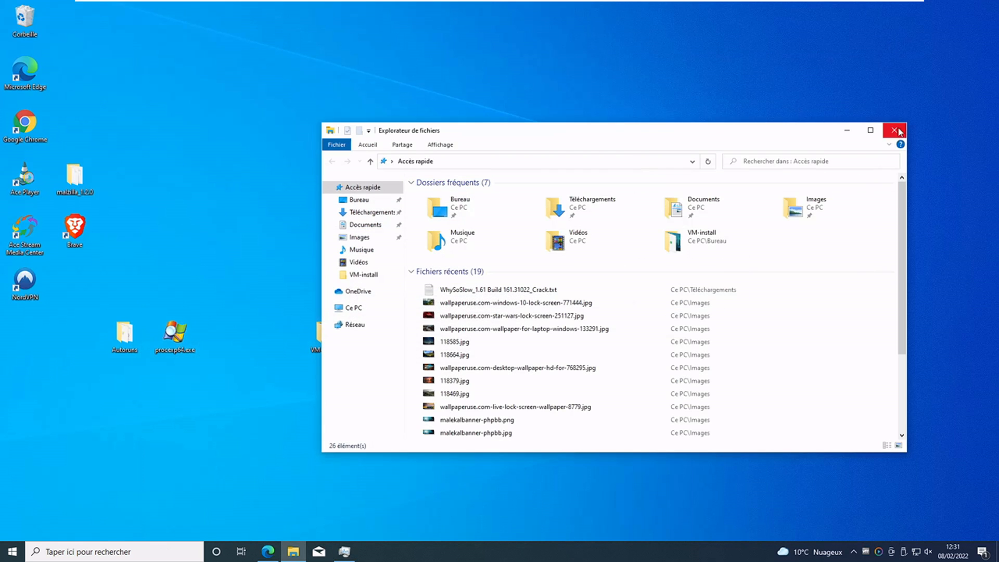
left_click(894, 130)
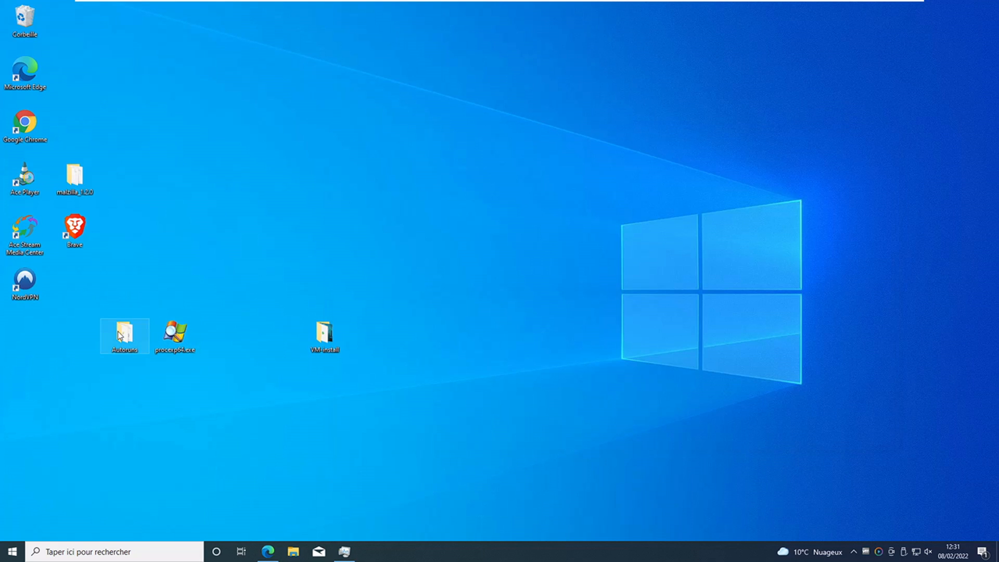
left_click_drag(120, 336, 347, 137)
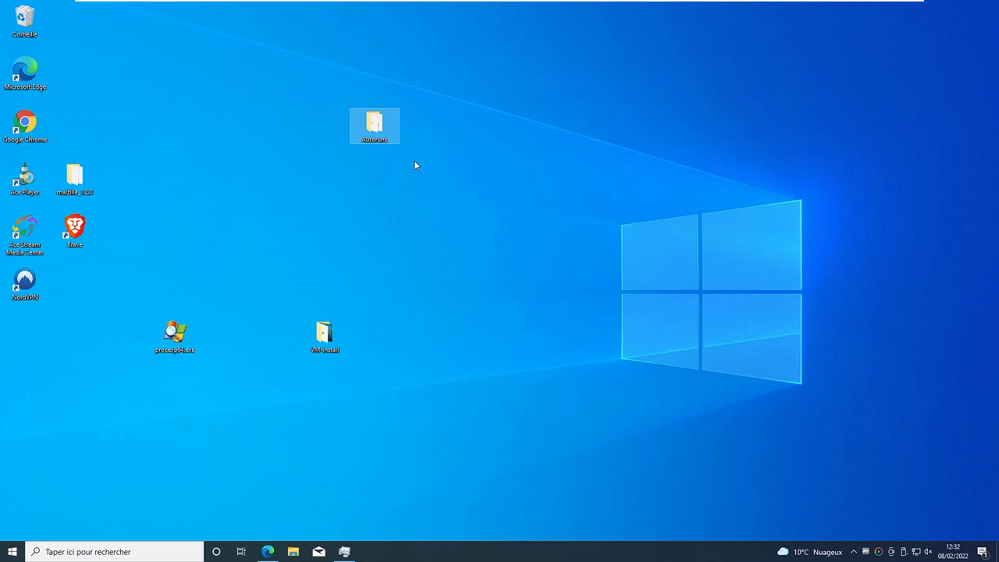
double_click(373, 138)
left_click_drag(424, 133, 377, 92)
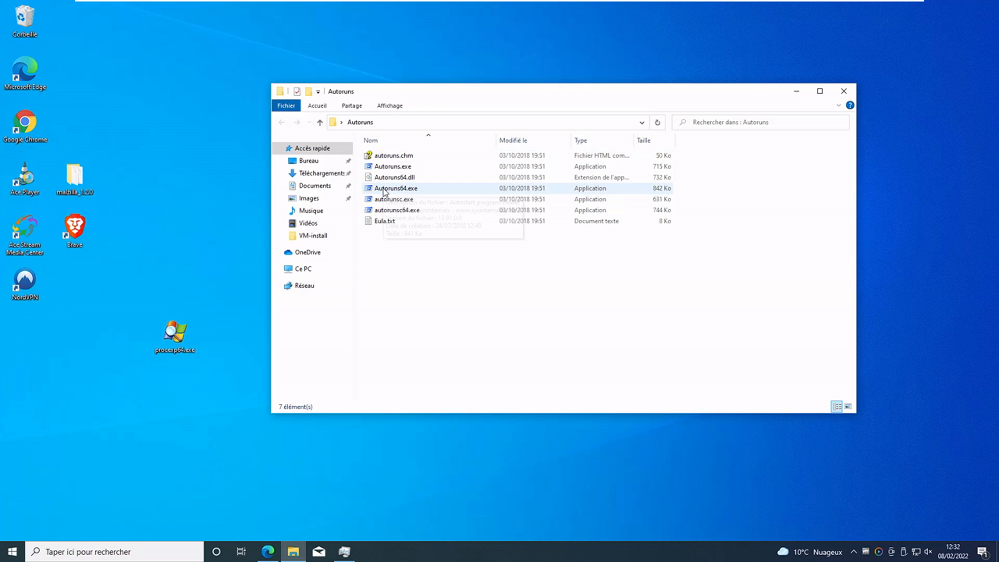
Step: Run Autoruns64.exe as administrator, accepting the elevation request and license agreement, and maximize its window
mouse_move(384, 192)
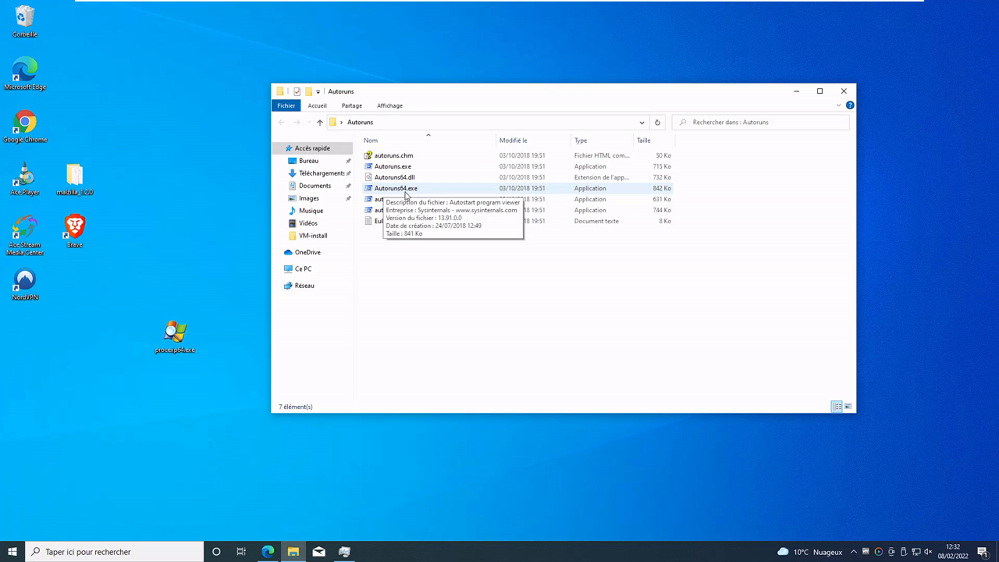
left_click(406, 192)
right_click(419, 193)
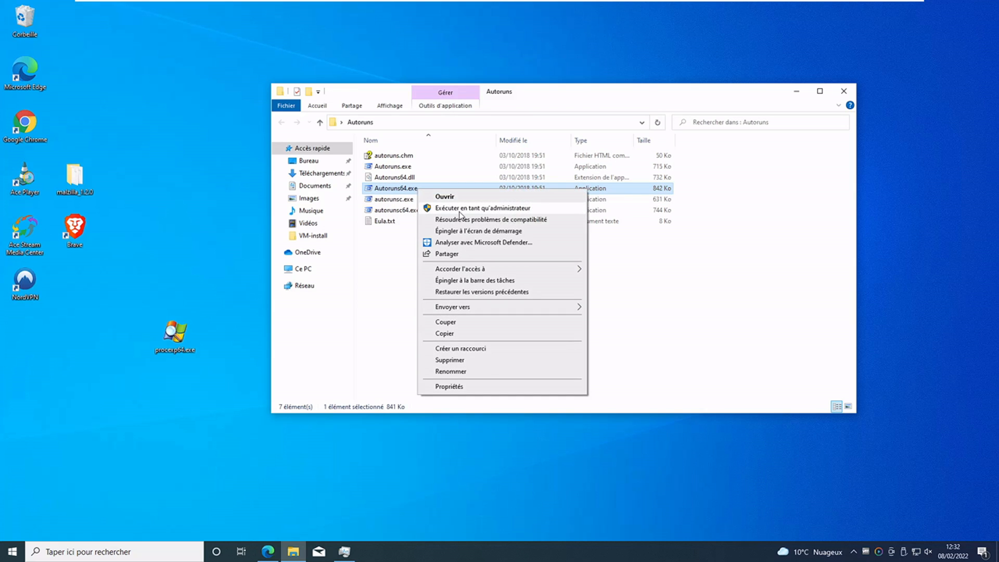
left_click(460, 210)
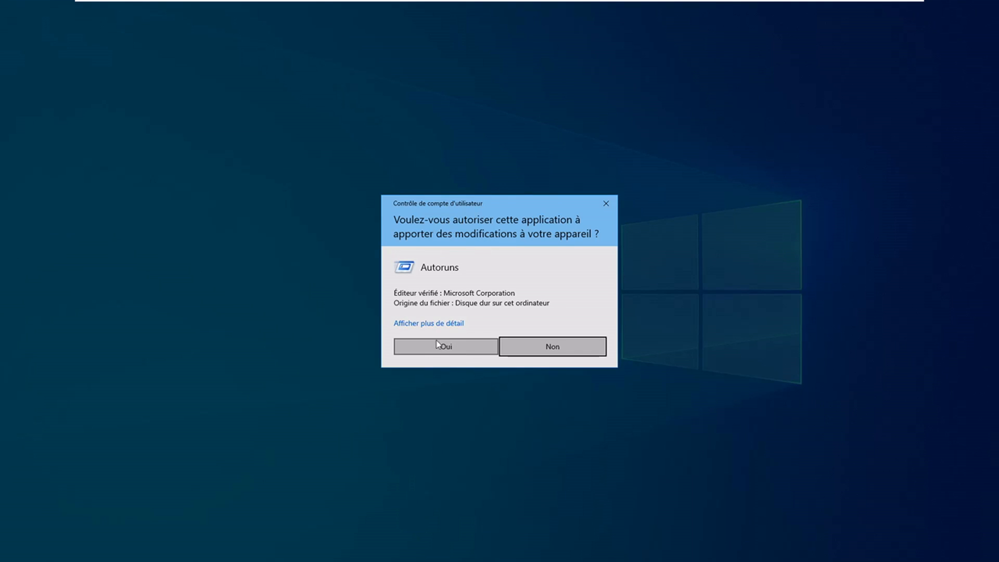
left_click(449, 344)
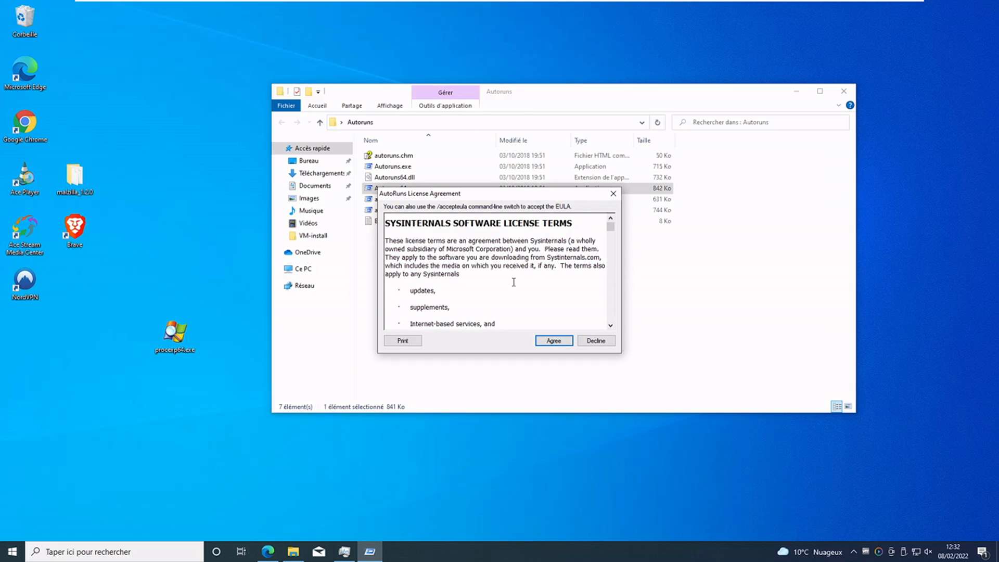
left_click(553, 341)
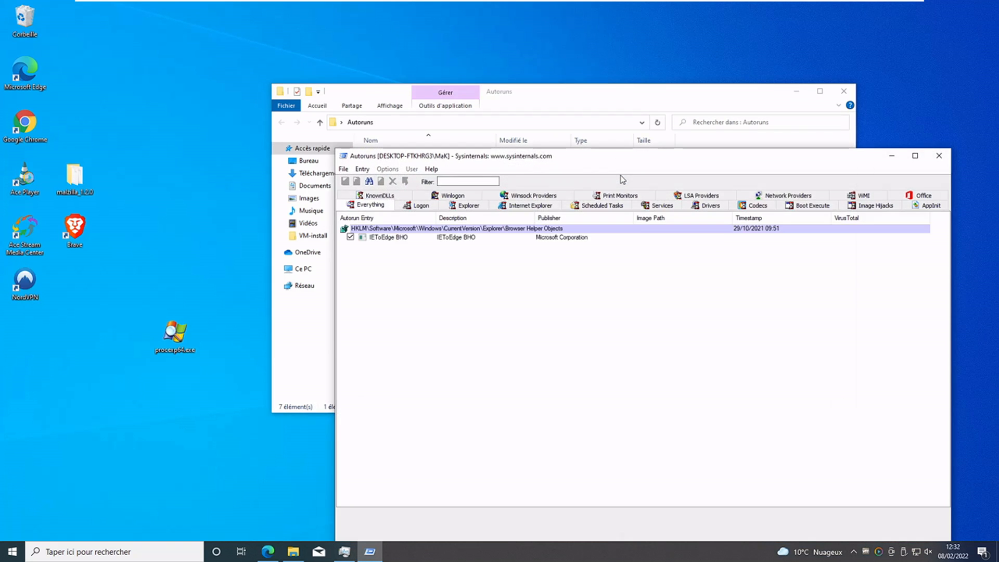
double_click(625, 166)
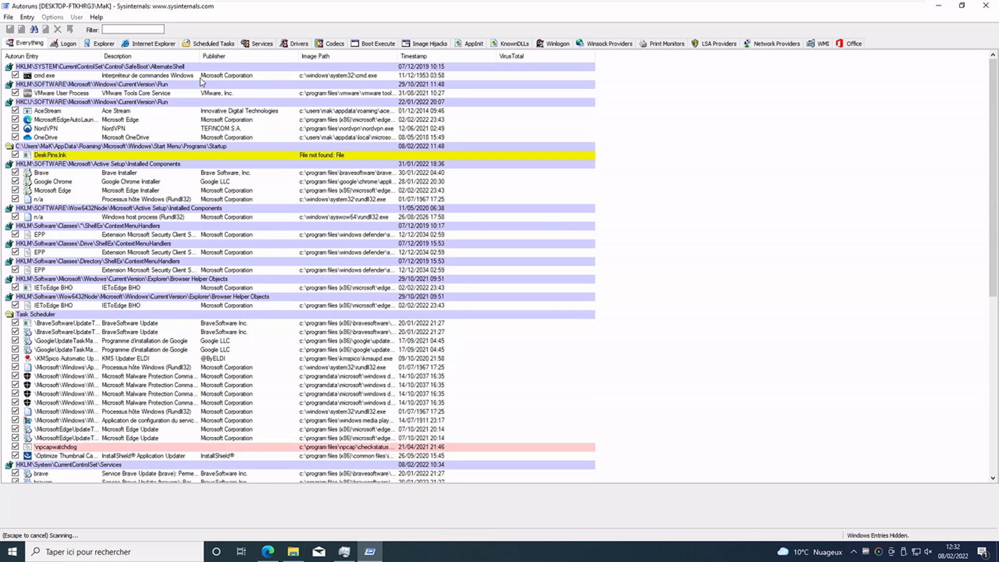
Step: Show only the Logon autostart entries and examine their locations: the AlternateShell, Run and Installed Components keys and the Startup folder
left_click(72, 45)
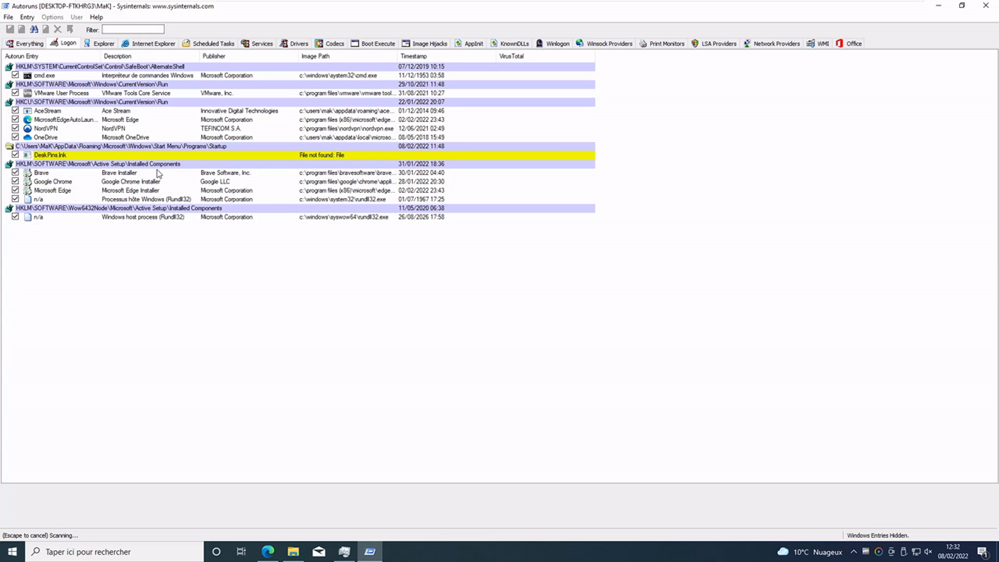
left_click(155, 67)
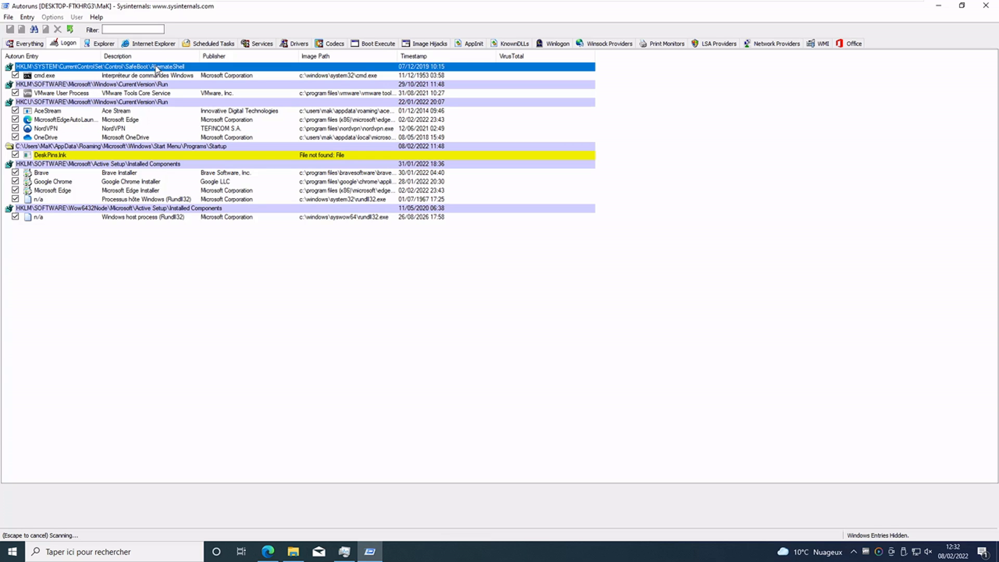
left_click(155, 85)
left_click(152, 103)
left_click(151, 147)
left_click(151, 165)
left_click(145, 208)
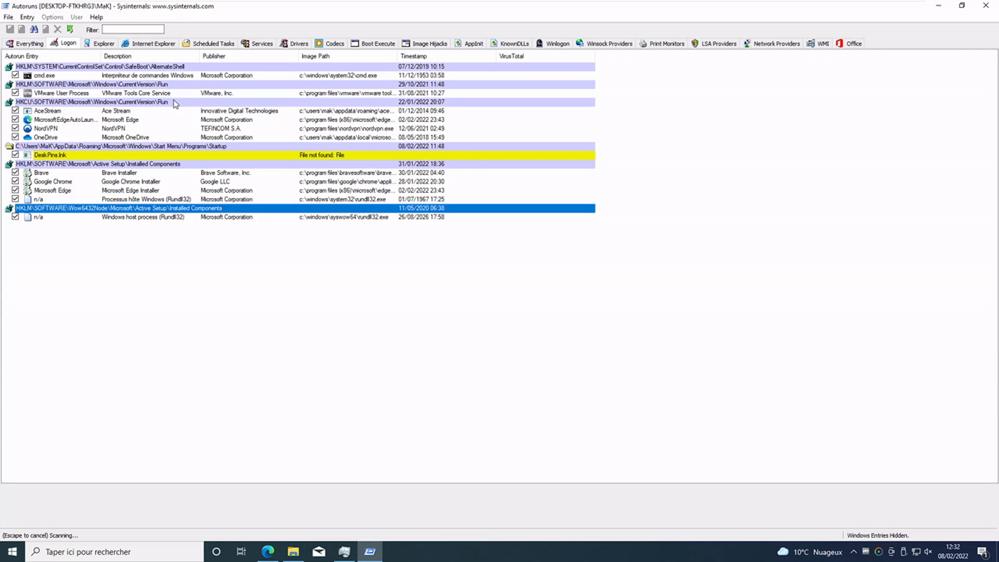
left_click(148, 84)
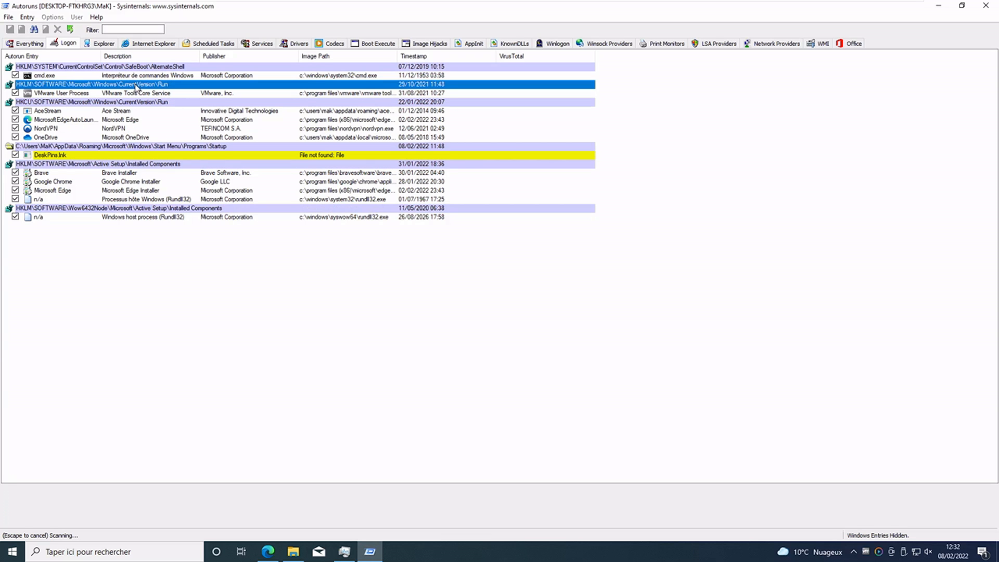
Step: Compare the HKLM and HKCU Run keys and the Startup folder location with the startup types in Task Manager
left_click(156, 102)
left_click(160, 85)
left_click(156, 103)
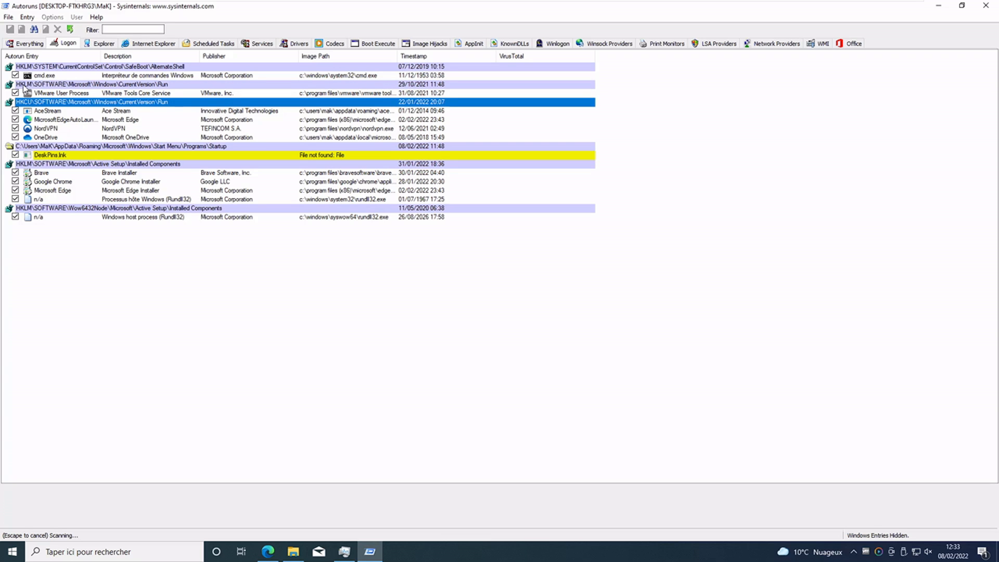
left_click(160, 148)
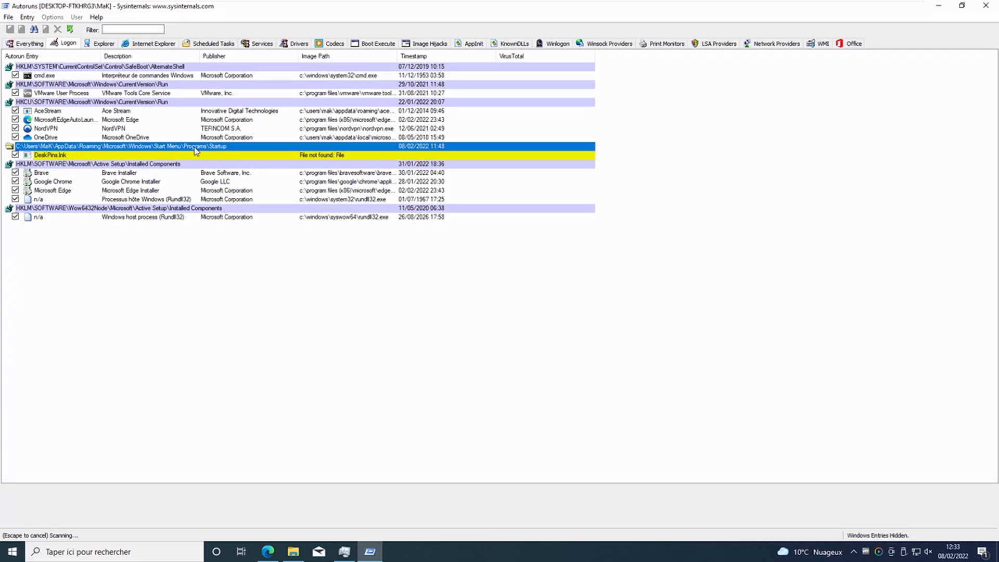
left_click(344, 552)
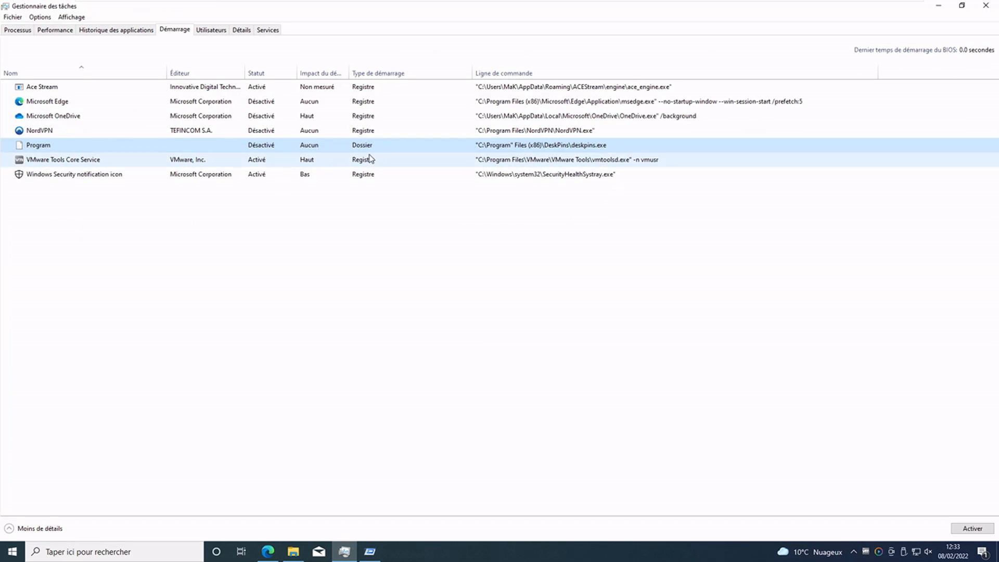
left_click(938, 5)
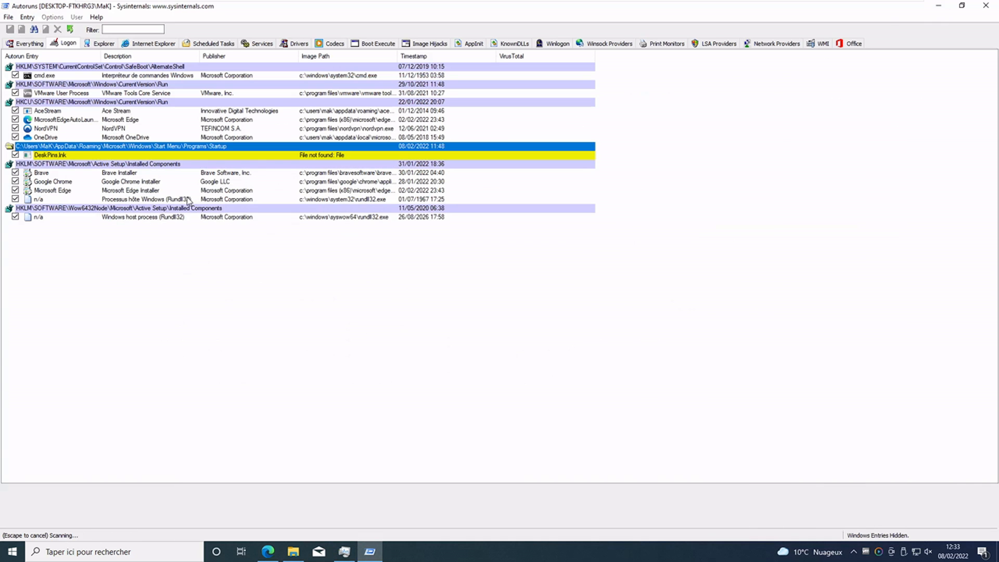
Step: Widen the Image Path column and compare the DeskPins.lnk entry with the Program entry in Task Manager's startup list
left_click(162, 164)
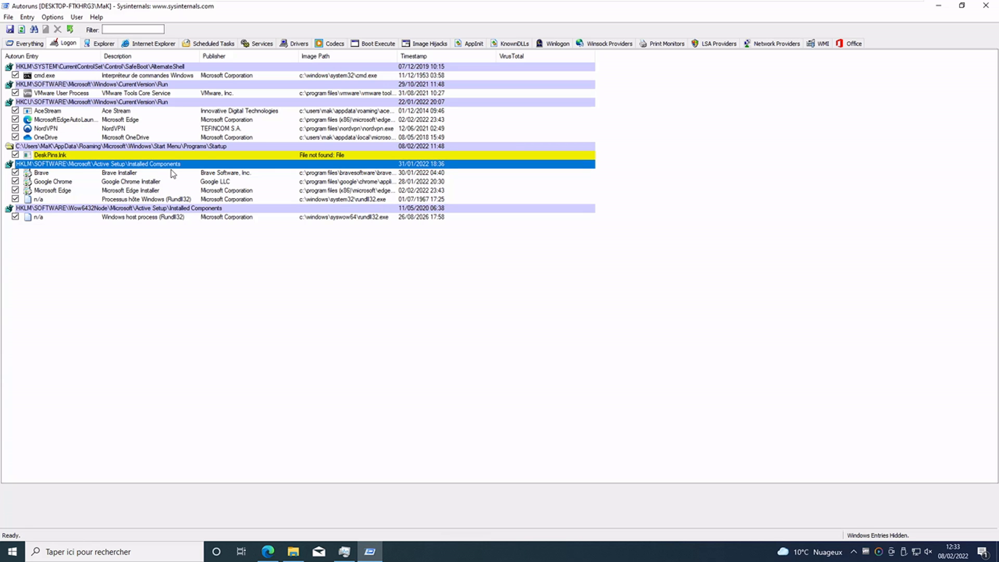
left_click_drag(397, 56, 497, 55)
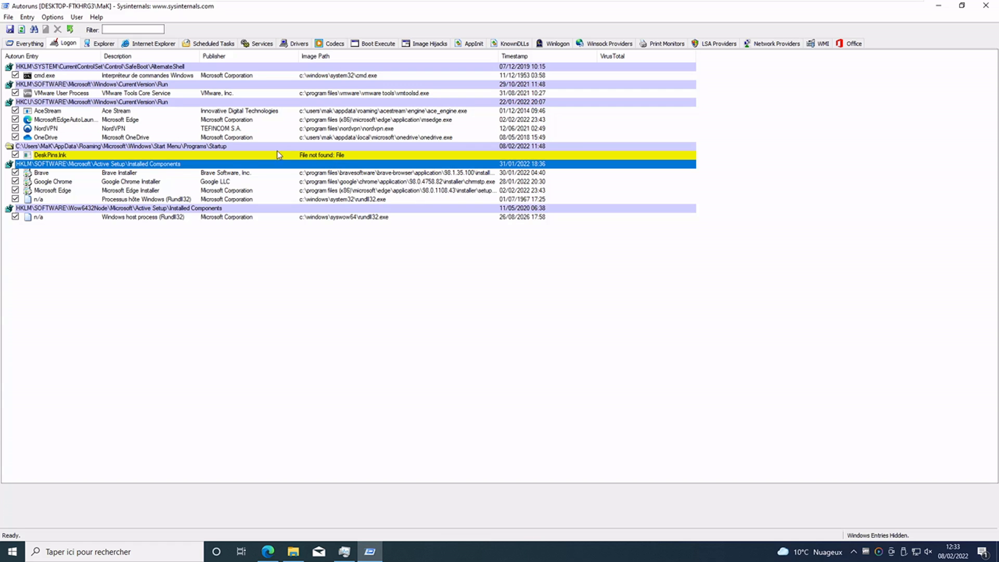
left_click(131, 155)
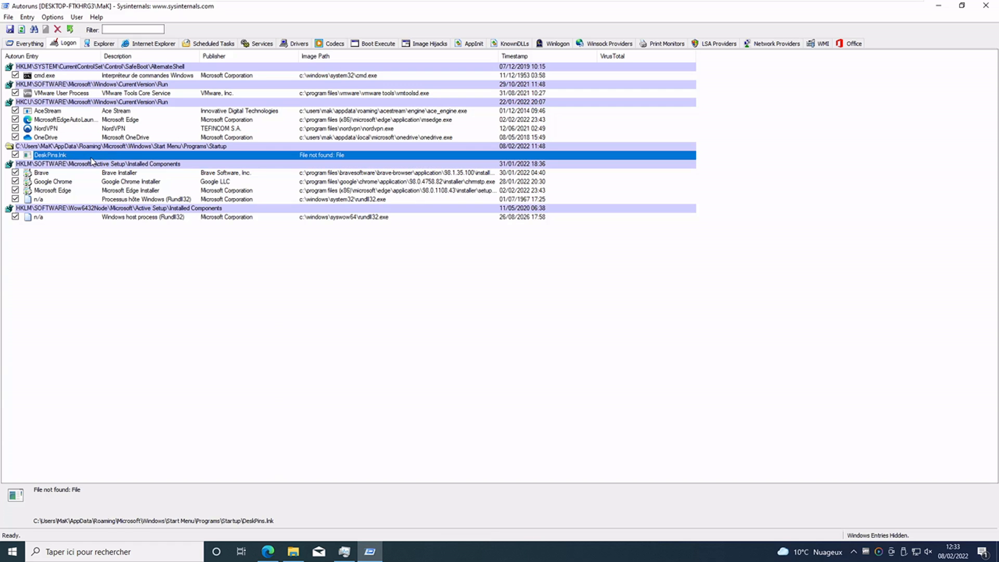
left_click(92, 162)
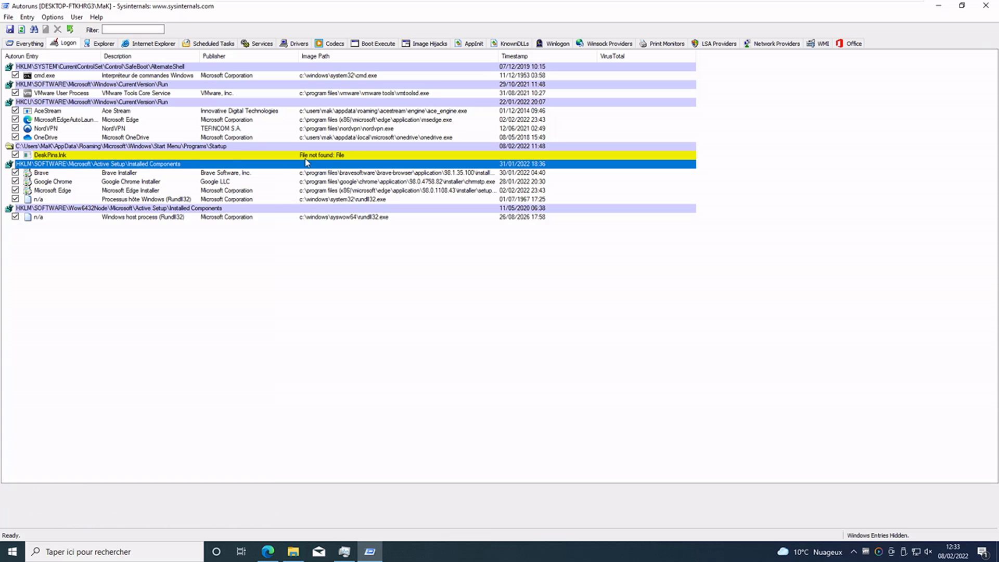
left_click(332, 156)
left_click(345, 551)
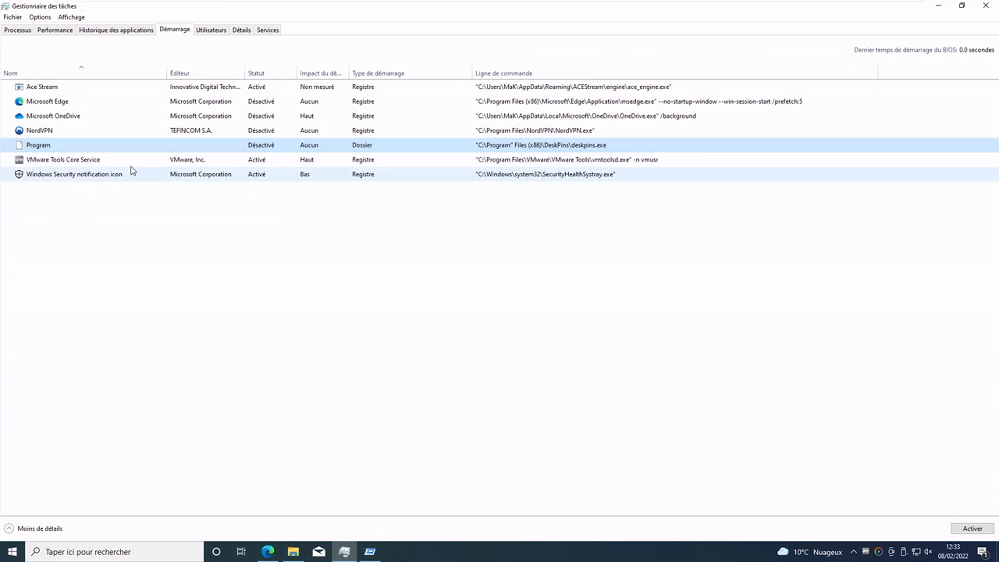
left_click(939, 7)
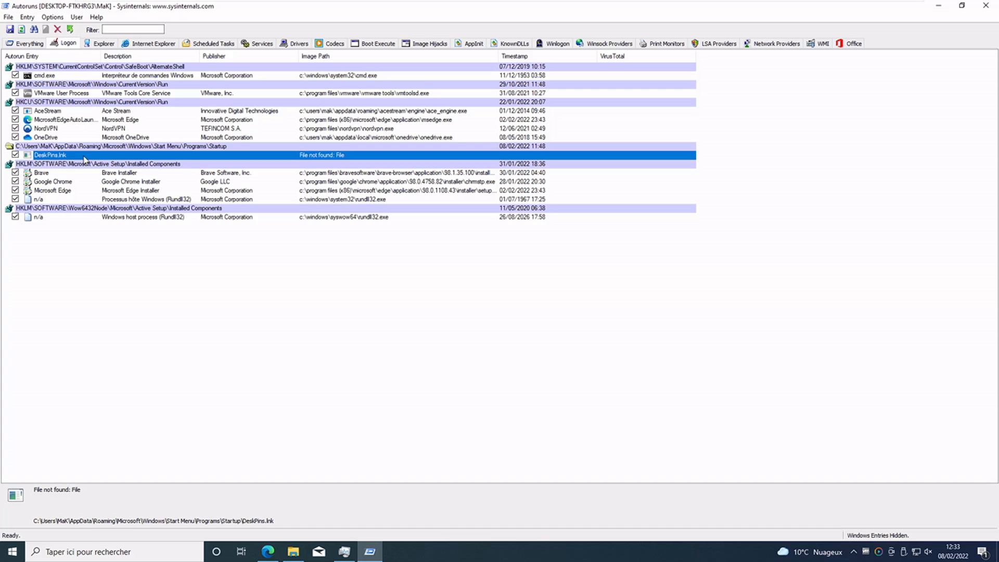
Step: Delete the DeskPins.lnk autostart entry, confirm the deletion, and check Task Manager's startup list
right_click(83, 155)
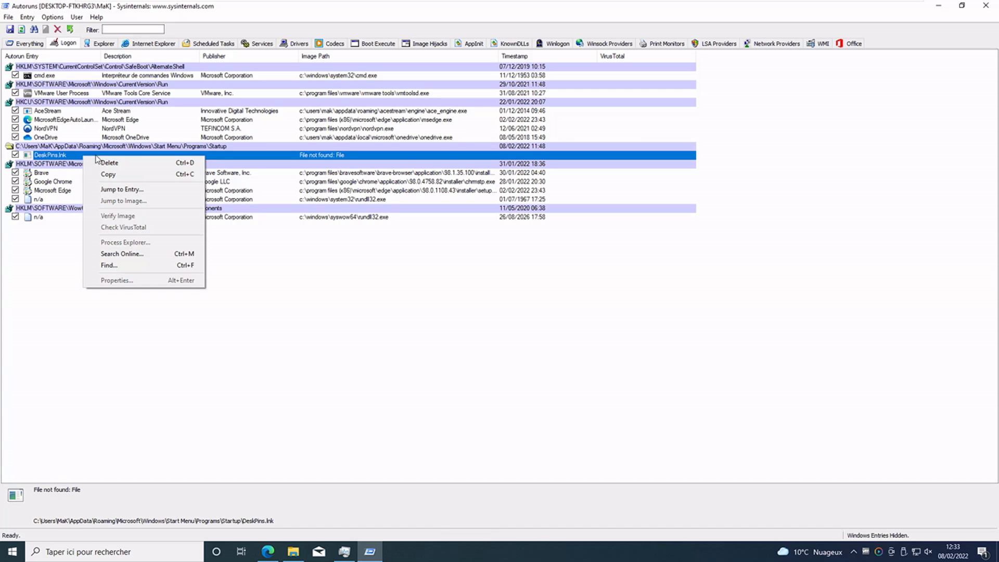
left_click(121, 163)
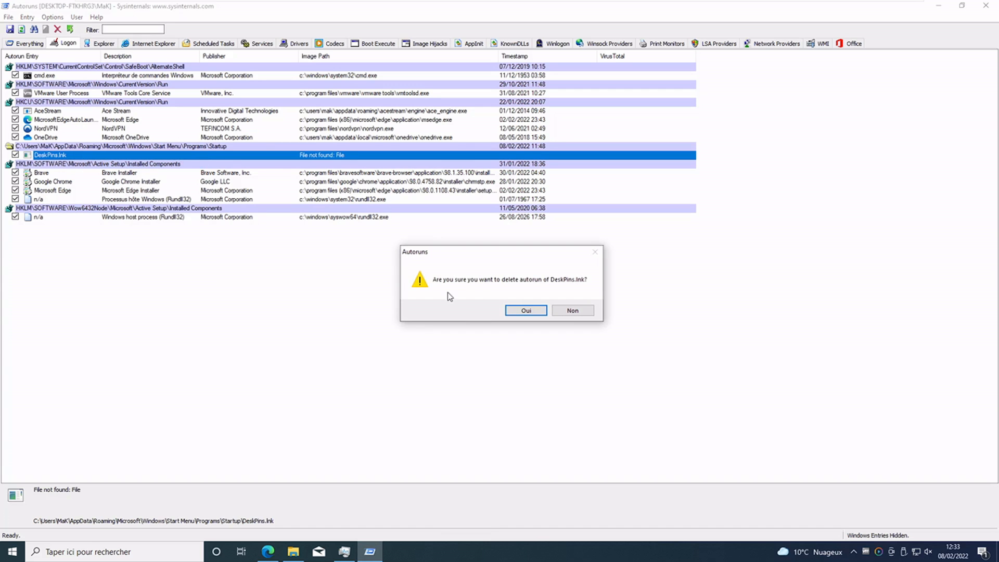
left_click(526, 311)
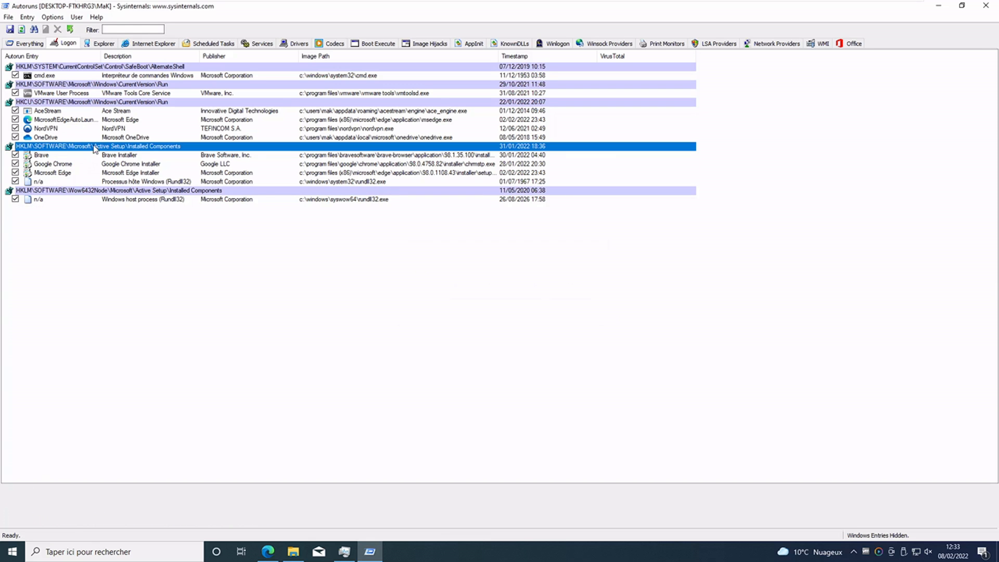
left_click(344, 552)
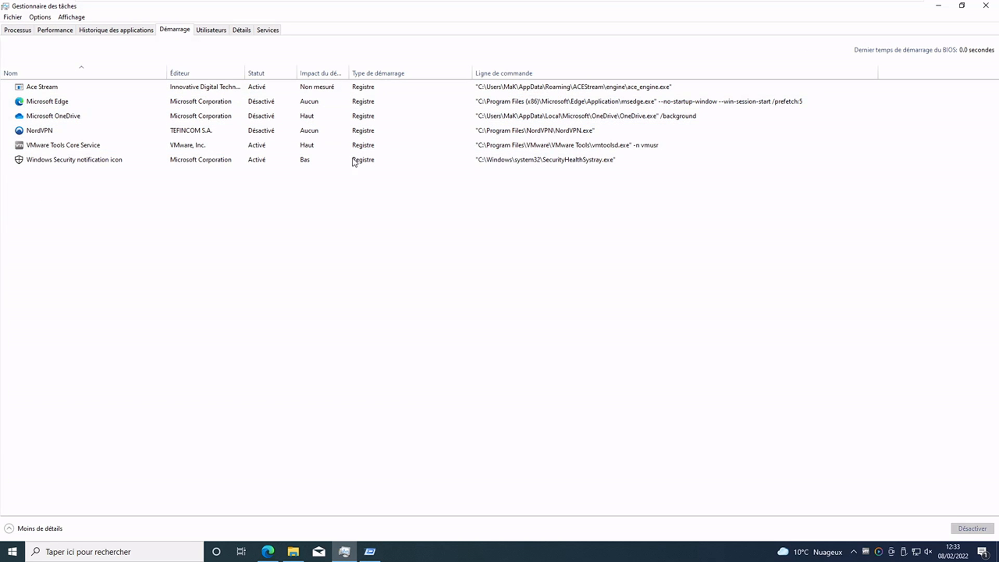
left_click(938, 9)
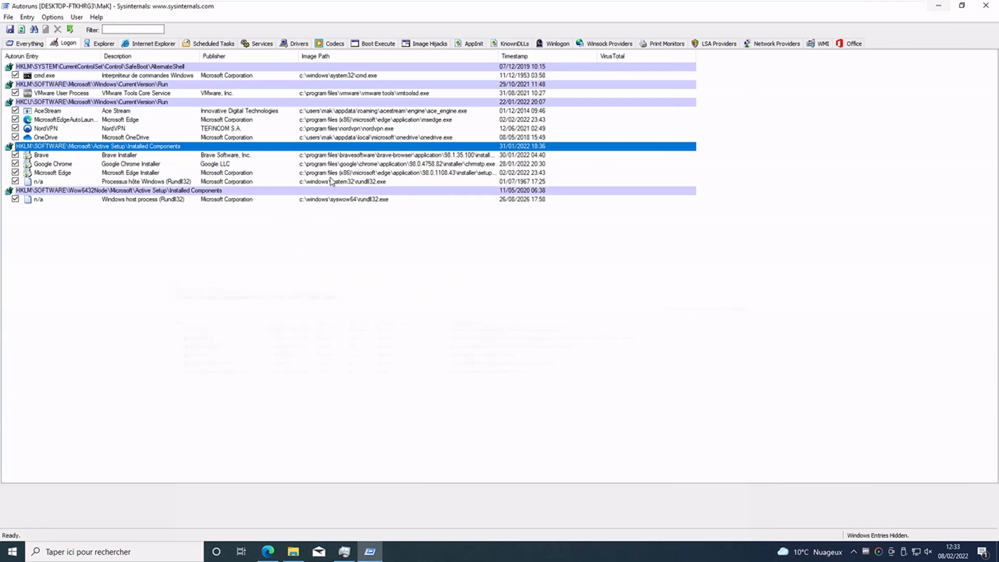
Step: Inspect the Rundll32 and Google Chrome entries under Installed Components and widen the Image Path column to show complete paths
left_click(293, 181)
left_click(233, 164)
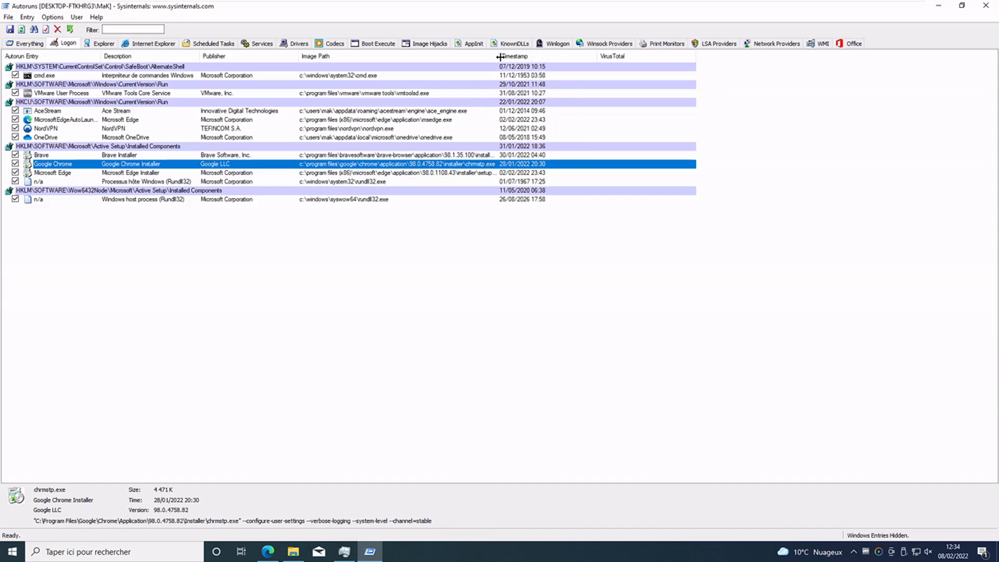
left_click_drag(499, 57, 540, 56)
Step: Rescan the autostart entries with Check VirusTotal.com and Submit Unknown Images enabled, agreeing to VirusTotal's terms of service
left_click(62, 19)
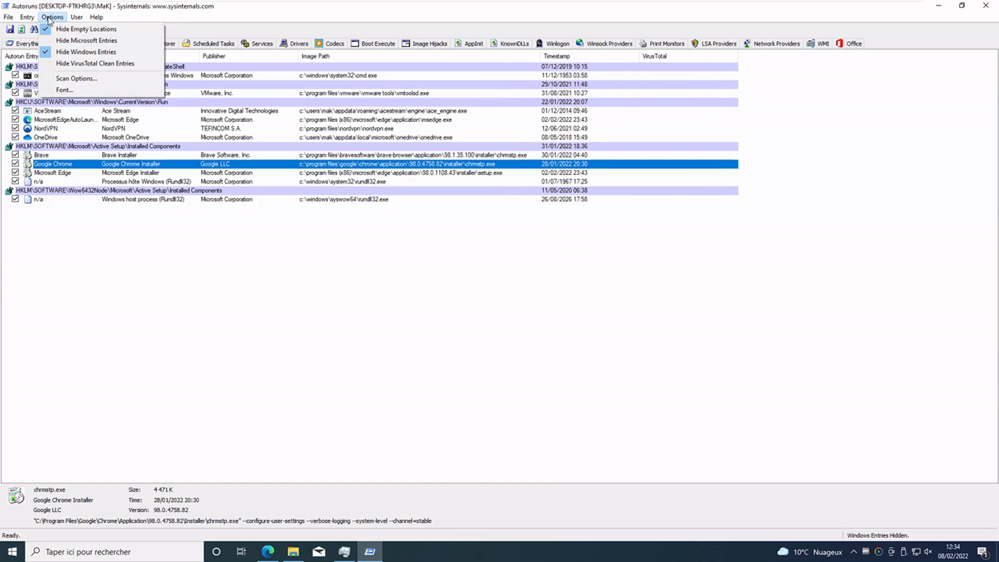
left_click(83, 78)
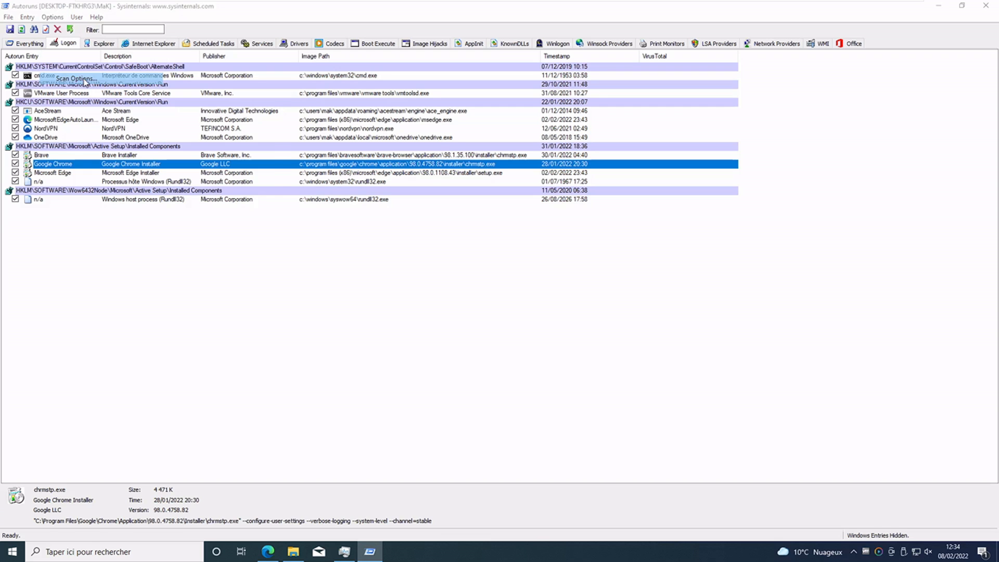
left_click(128, 151)
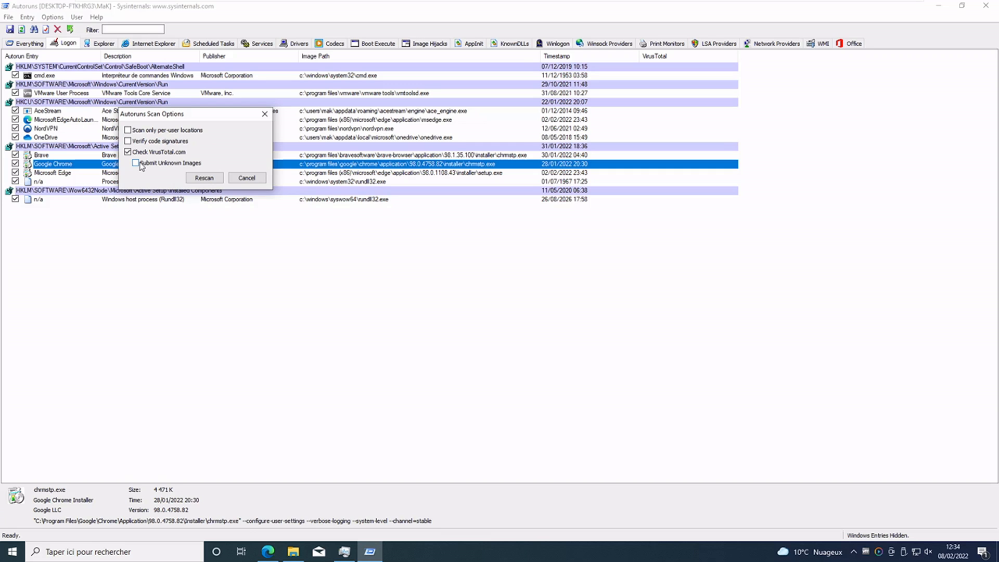
left_click(174, 165)
left_click(199, 178)
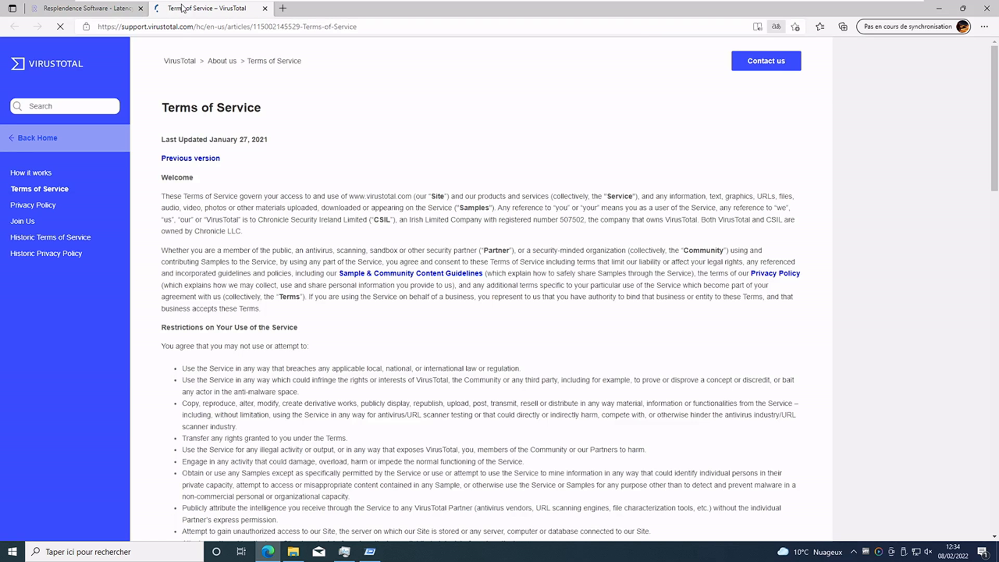
left_click(347, 162)
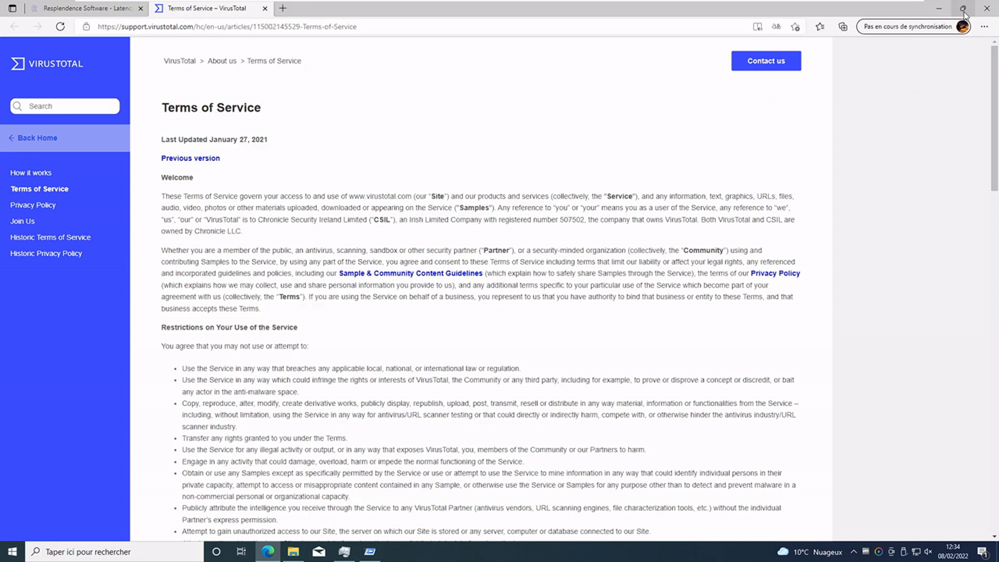
left_click(986, 9)
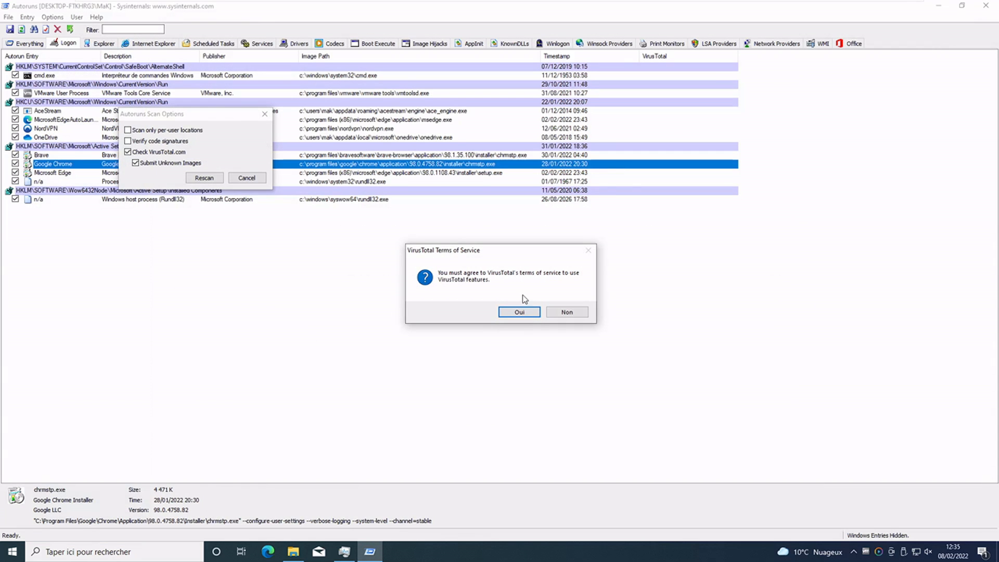
left_click(525, 312)
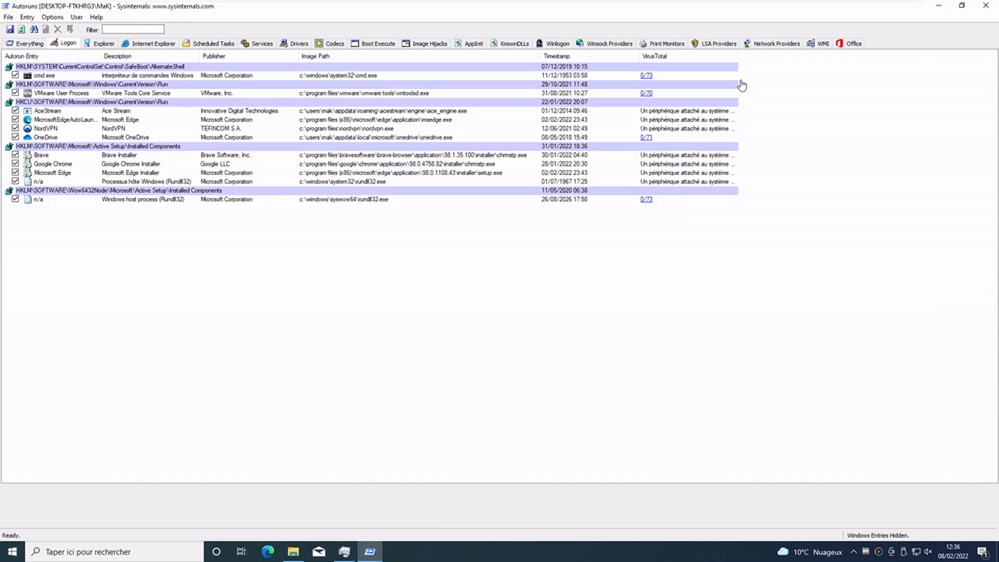
Step: Widen the VirusTotal column to read its full results, and close Autoruns and its folder window
left_click_drag(738, 56, 805, 58)
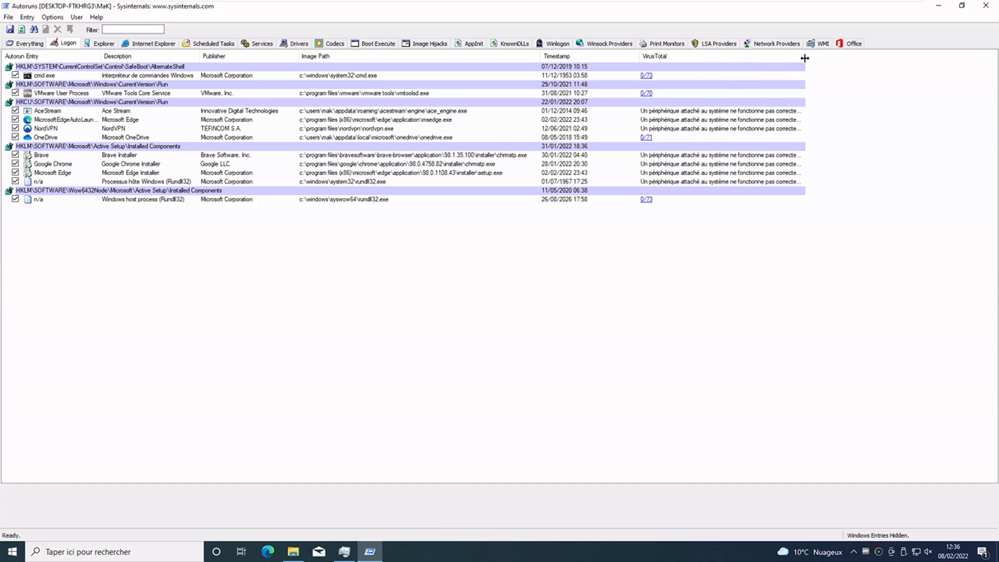
left_click_drag(805, 57, 907, 52)
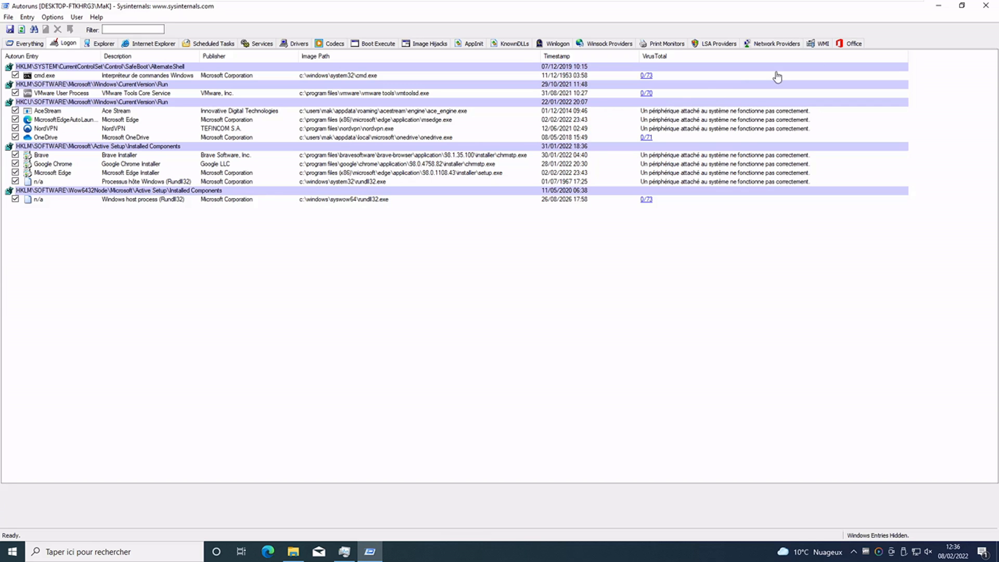
left_click(984, 6)
left_click(843, 93)
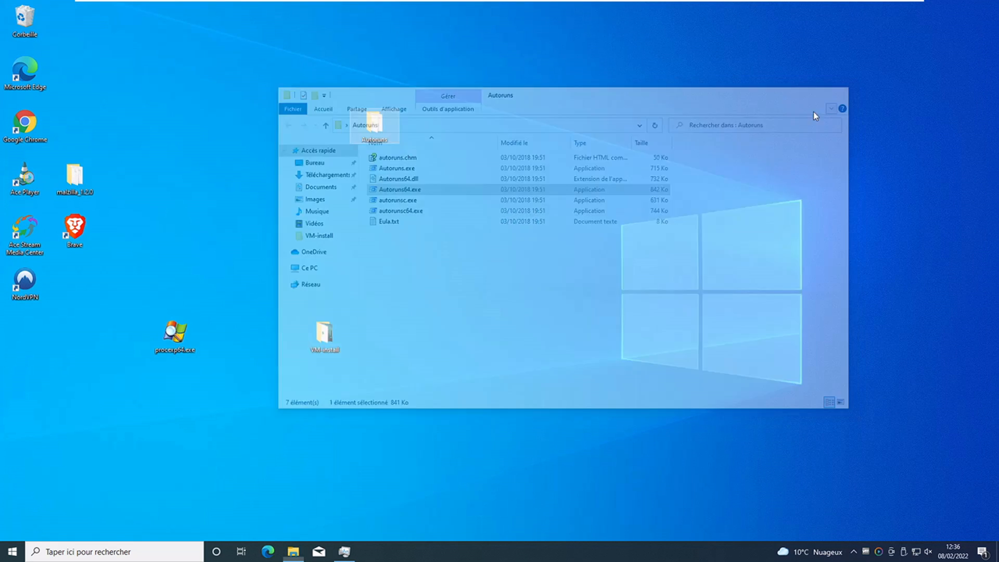
Step: Bring up Task Manager's startup list and launch the Registry Editor with the regedit command, accepting the elevation request
left_click(343, 555)
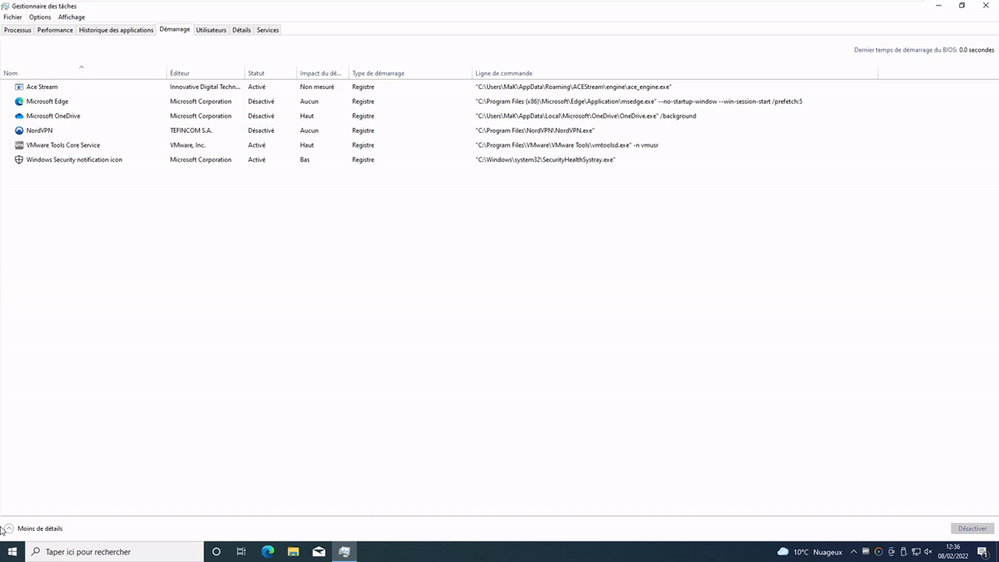
right_click(16, 556)
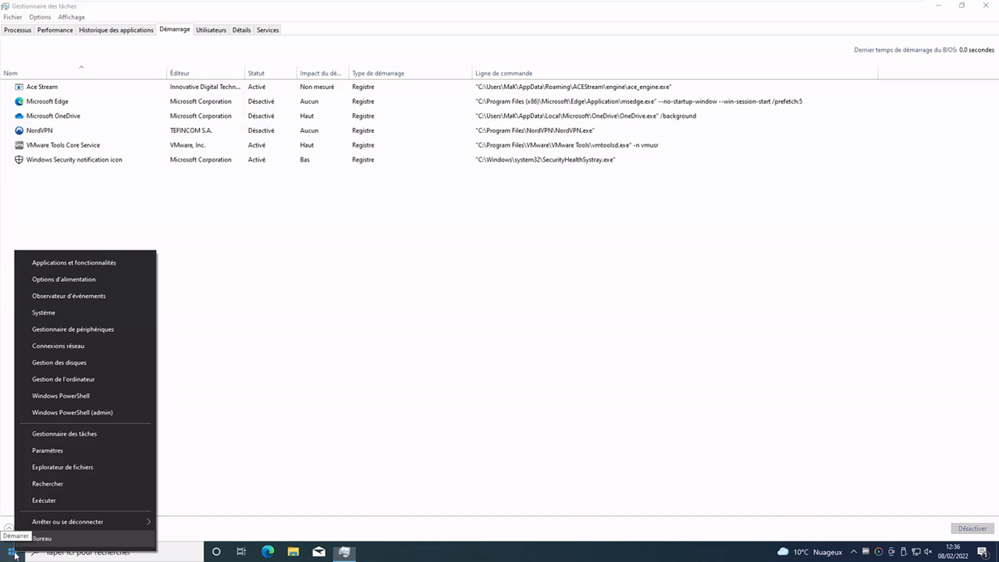
left_click(65, 501)
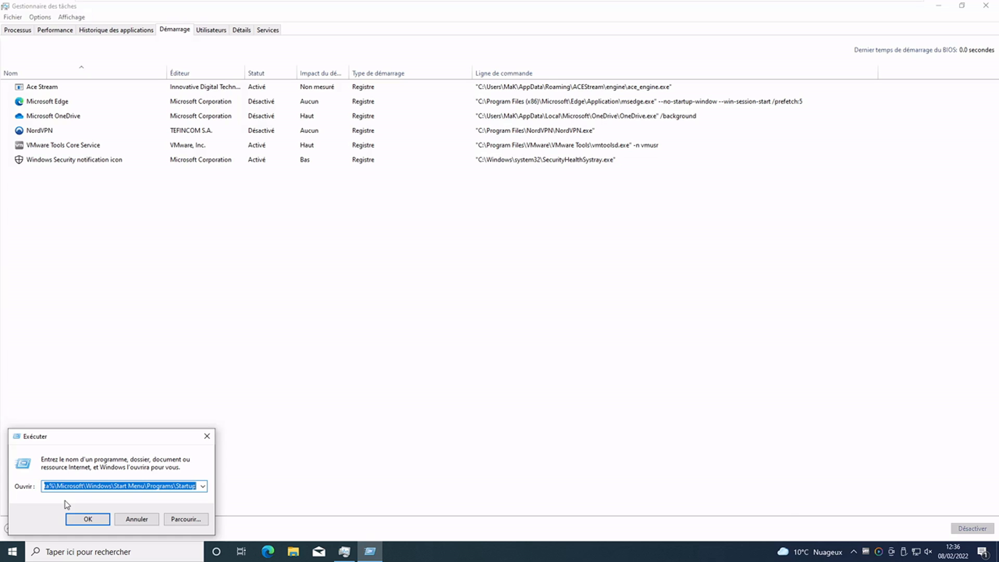
type("regedit")
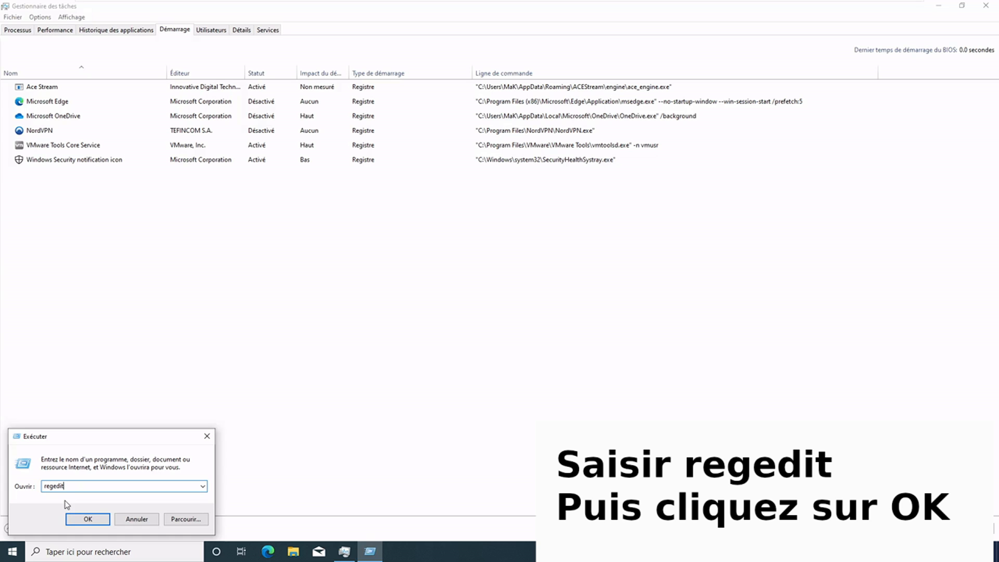
left_click(86, 515)
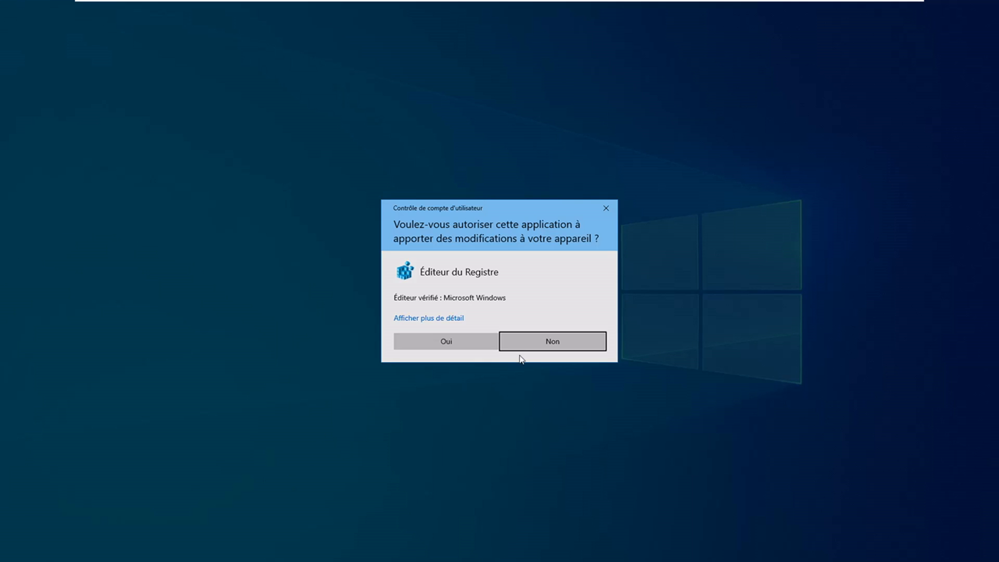
left_click(468, 347)
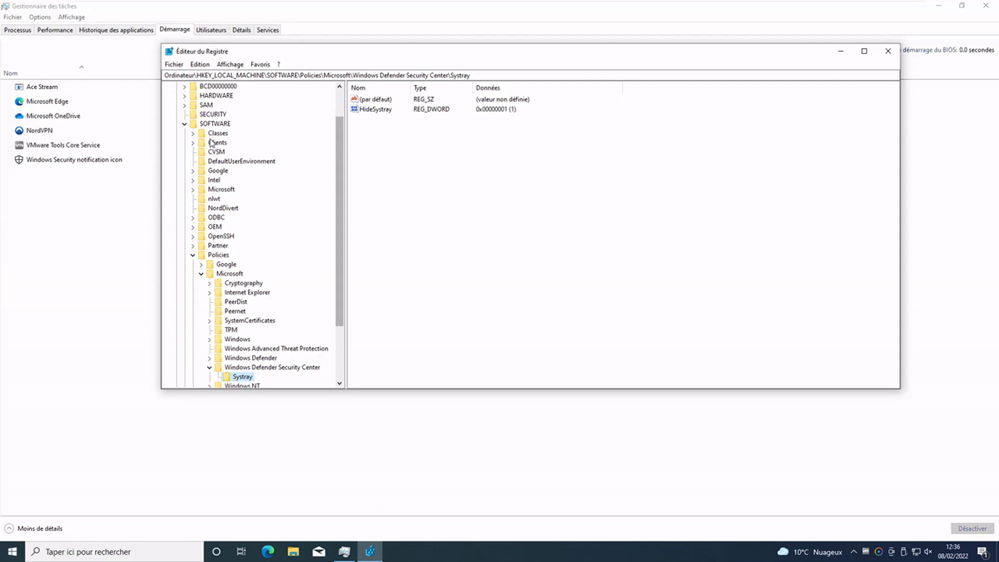
Step: Collapse the SOFTWARE and HKEY_LOCAL_MACHINE branches of the registry tree and maximize the Registry Editor window
left_click(185, 126)
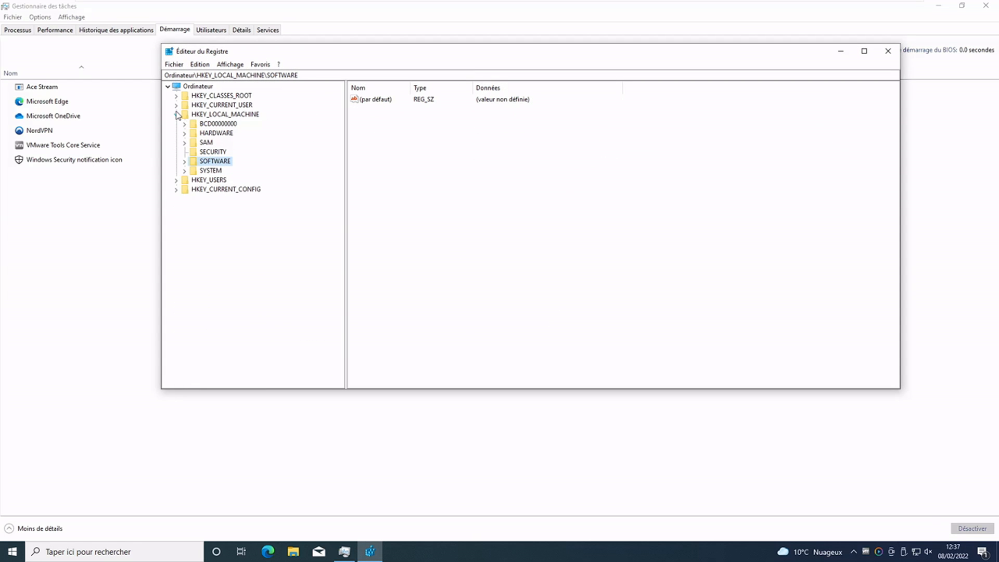
left_click(177, 115)
left_click_drag(280, 58, 280, 78)
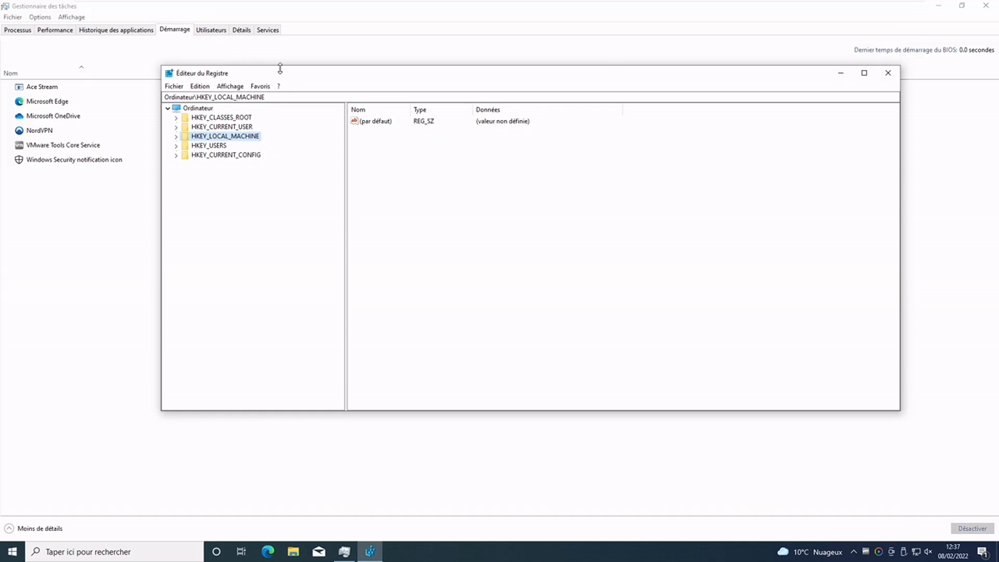
double_click(280, 64)
double_click(304, 16)
left_click(861, 74)
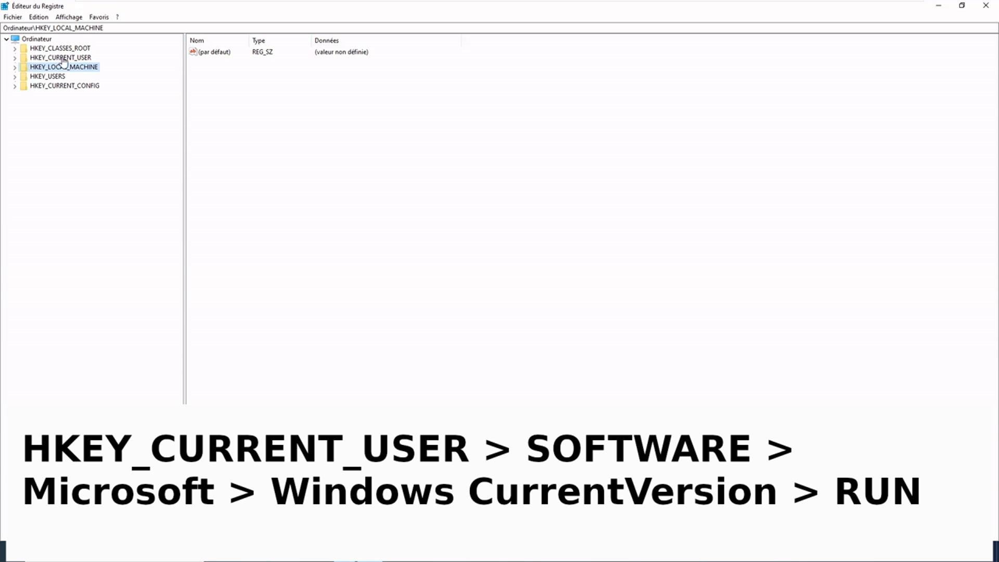
Step: Open the key HKEY_CURRENT_USER\SOFTWARE\Microsoft\Windows\CurrentVersion\Run in the registry tree
left_click(15, 57)
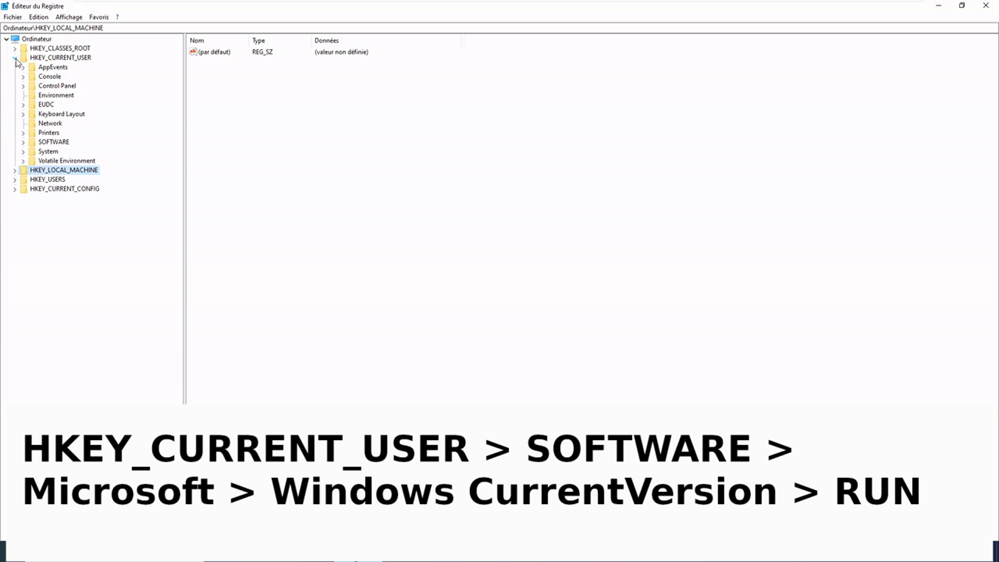
left_click(23, 142)
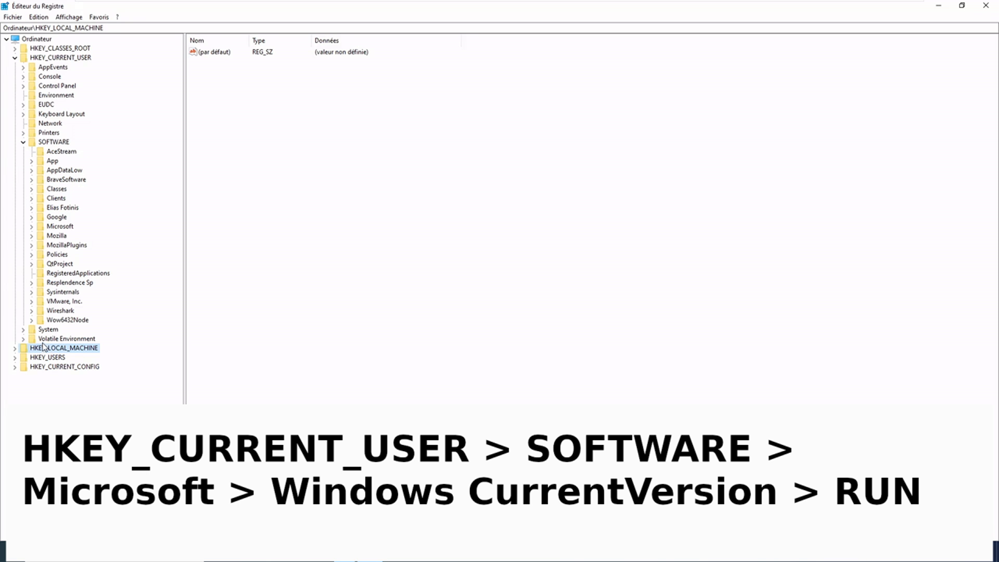
left_click(31, 227)
scroll(35, 231, "down", 12)
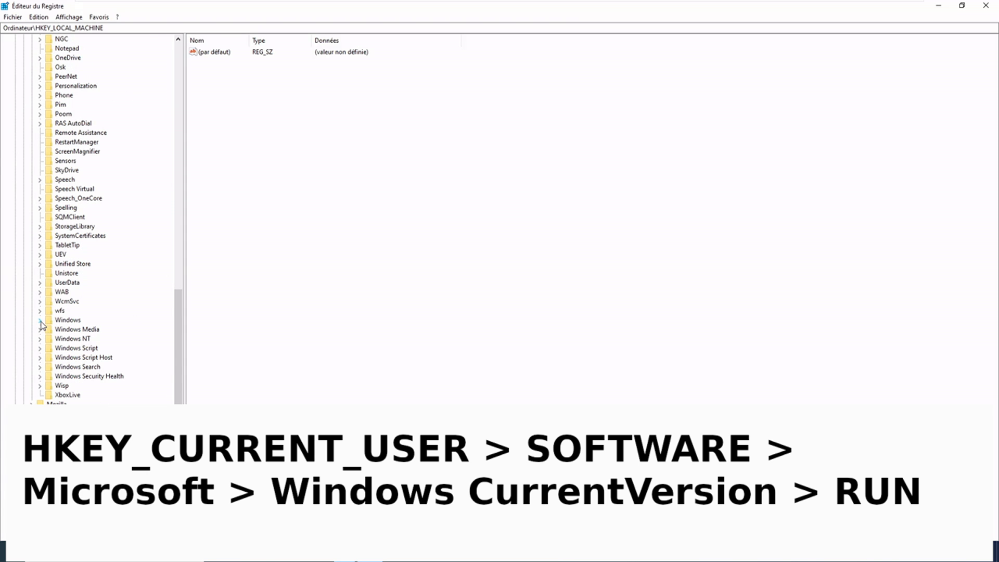
left_click(40, 321)
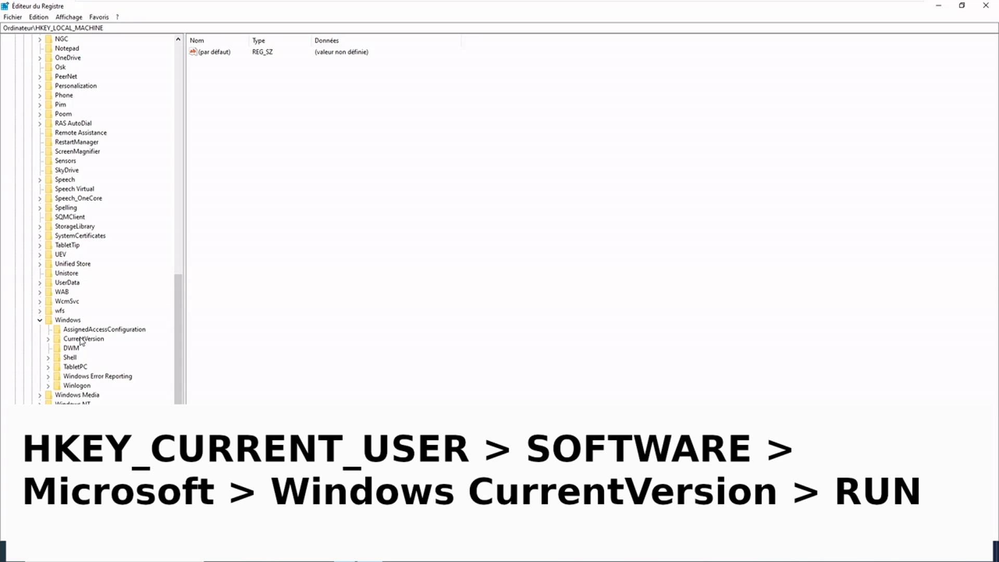
left_click(49, 339)
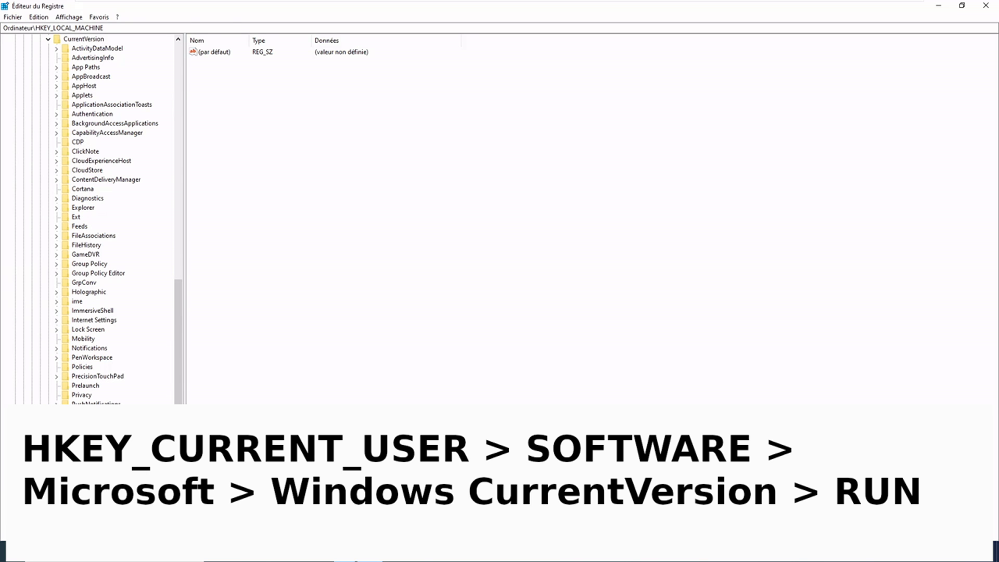
left_click(77, 422)
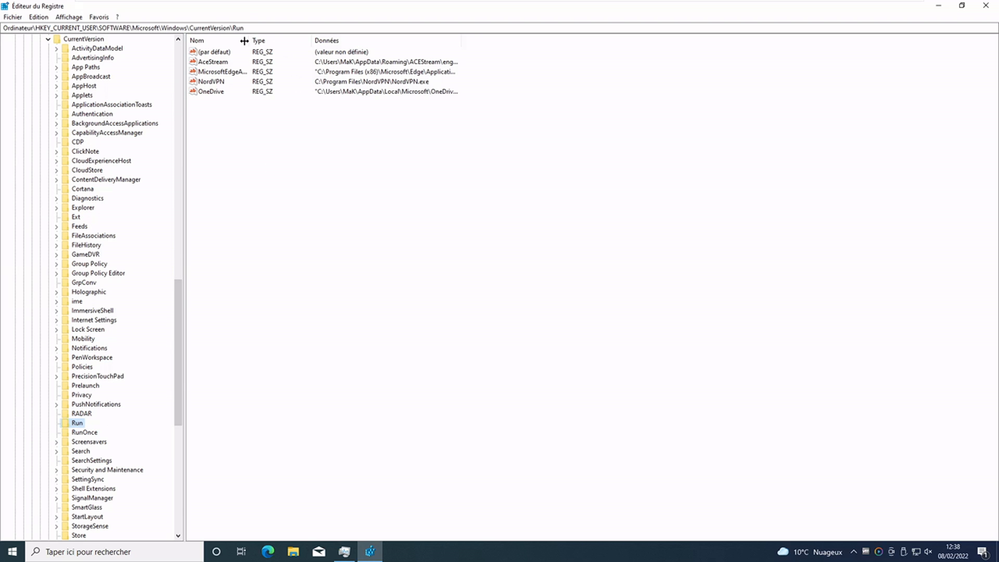
Step: Widen the Nom, Type and Données columns of the Run key and check the actions available for the OneDrive value
left_click_drag(250, 41, 330, 41)
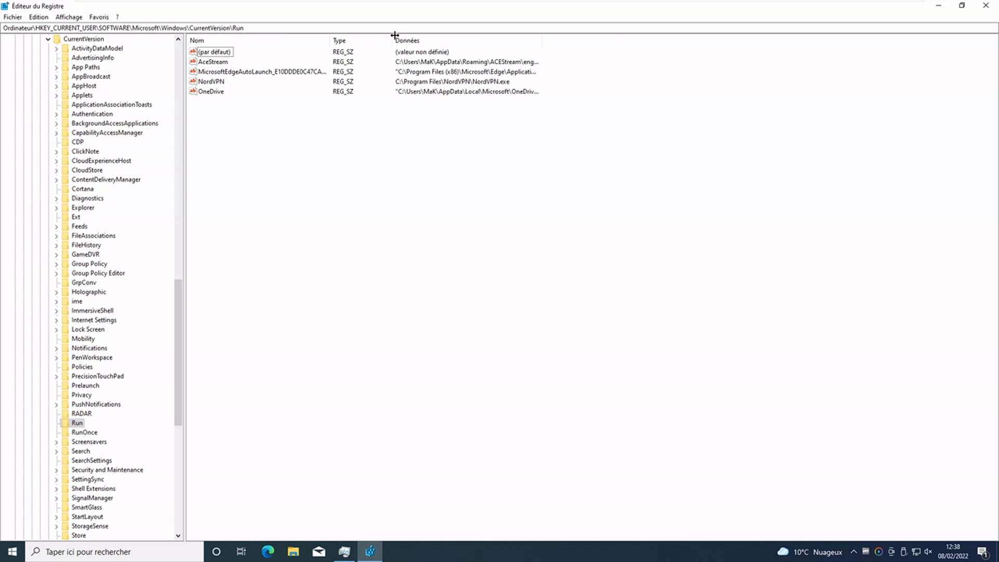
left_click_drag(396, 35, 439, 36)
left_click_drag(584, 38, 801, 35)
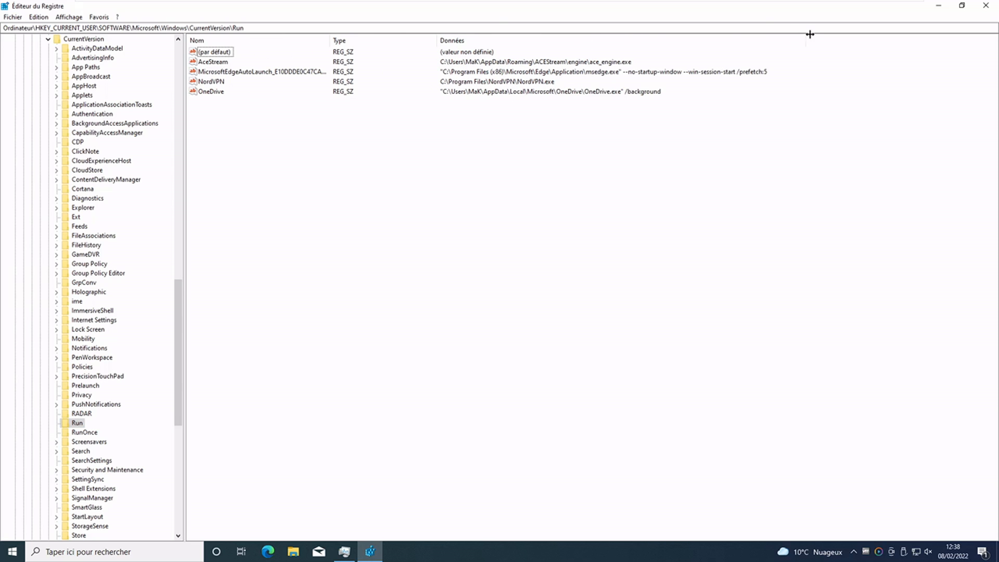
right_click(208, 92)
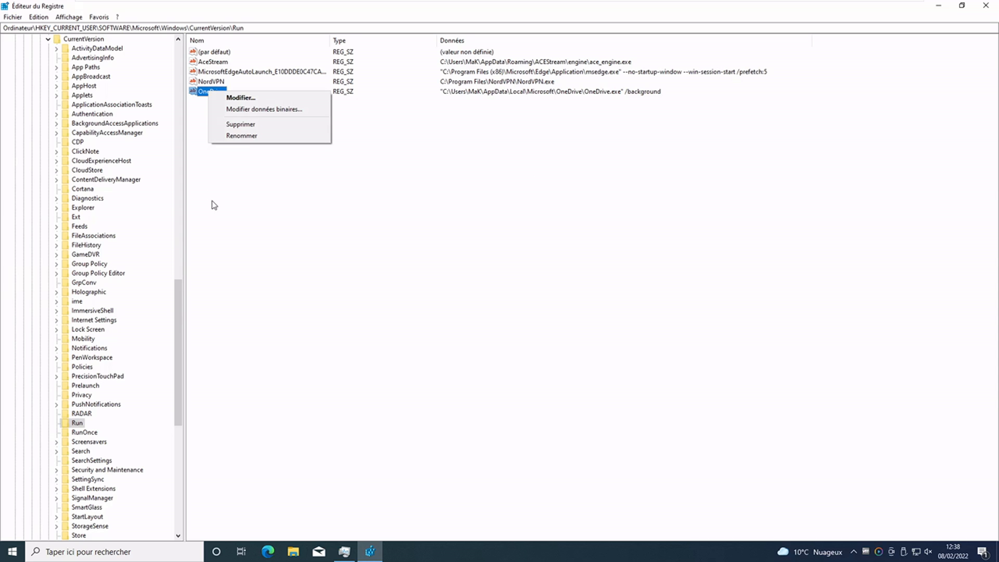
left_click(416, 284)
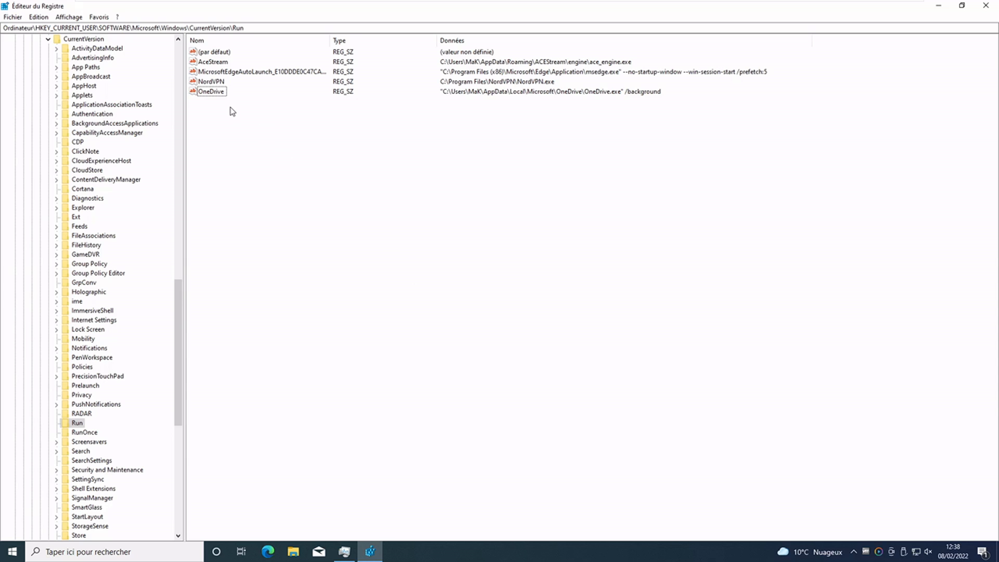
Step: Export the HKEY_CURRENT_USER Run key to the desktop as a registry file named Sauvegarde-run-HKCU
right_click(80, 425)
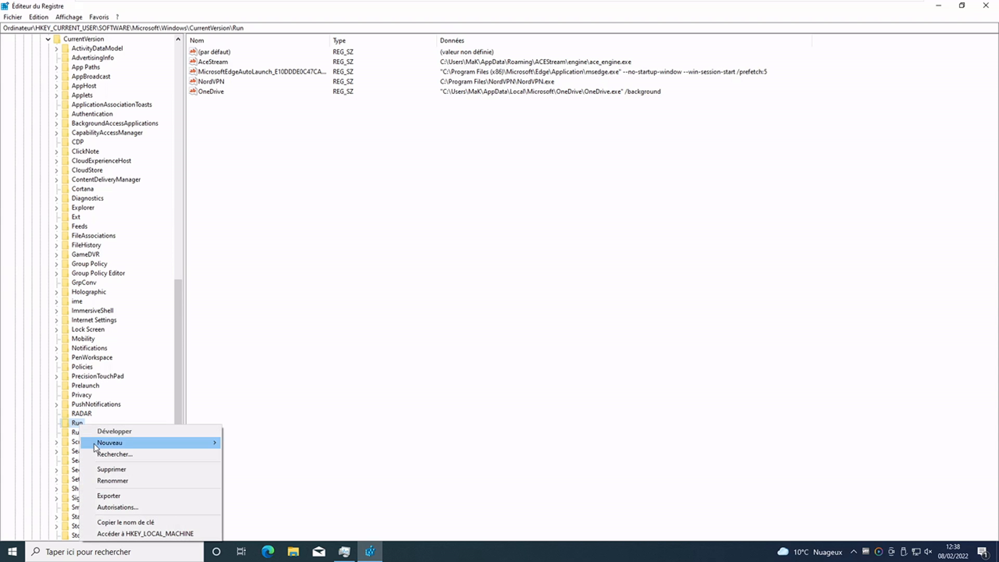
left_click(147, 496)
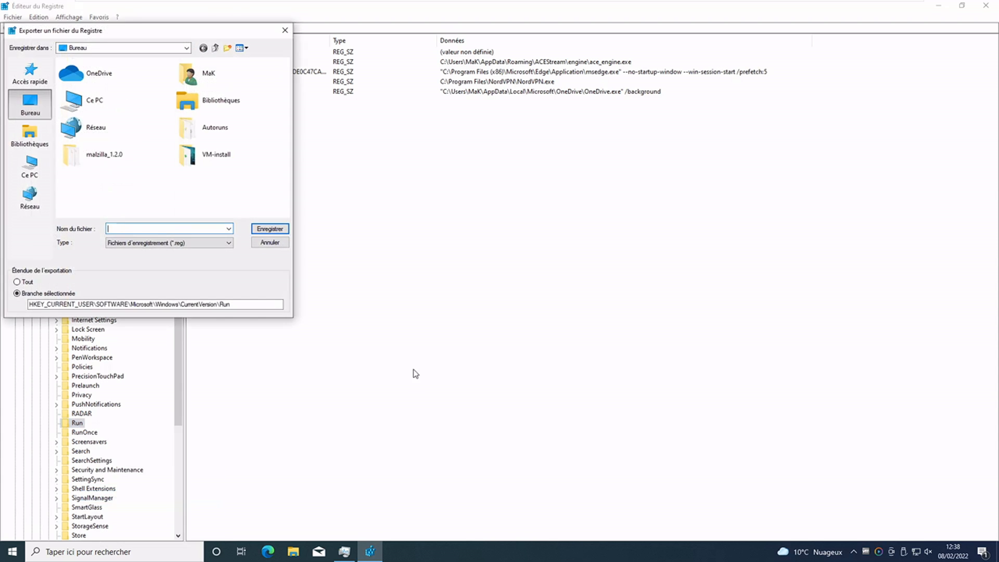
left_click_drag(139, 32, 594, 87)
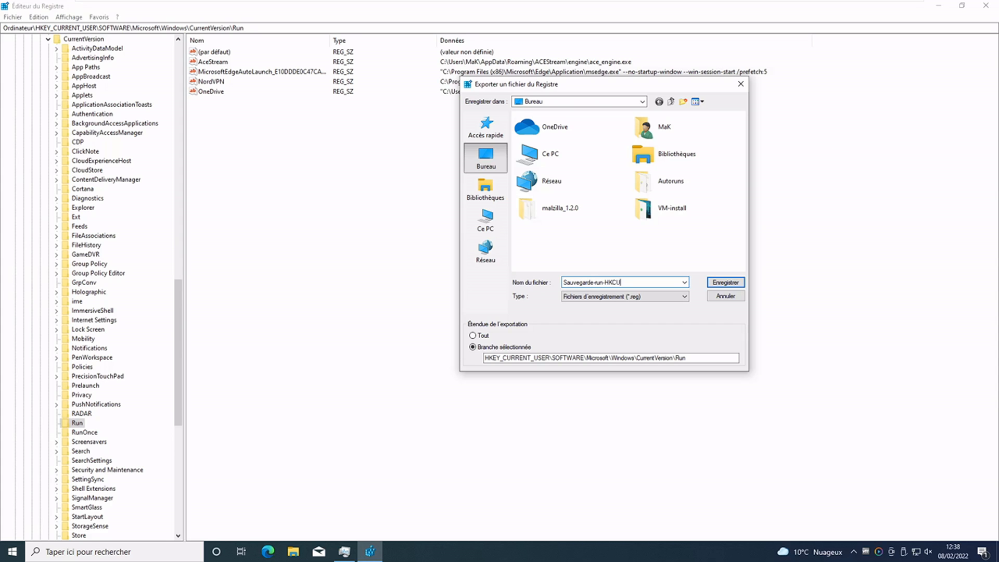
left_click(731, 284)
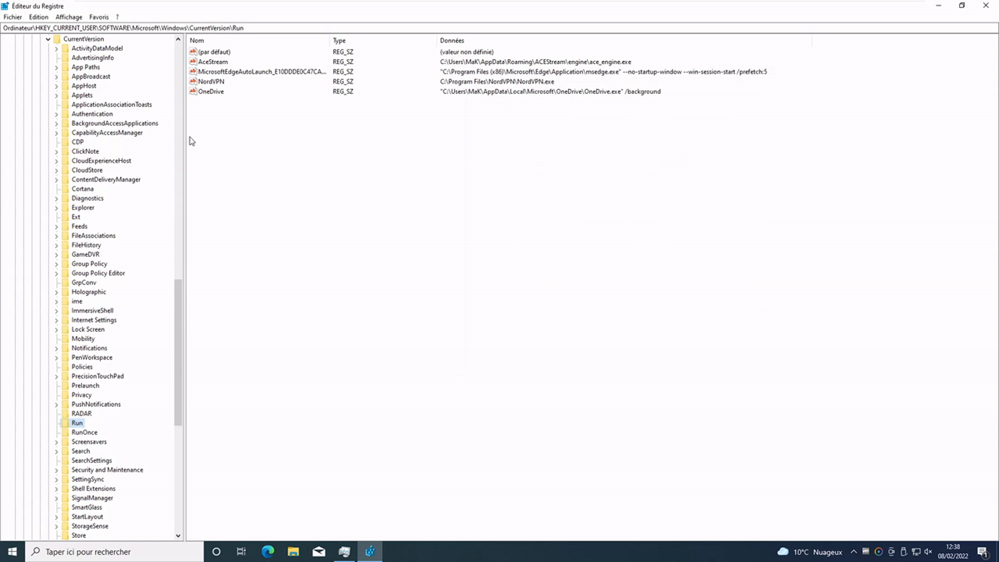
Step: Delete the OneDrive and NordVPN values from the Run key and check Task Manager's startup list
right_click(196, 97)
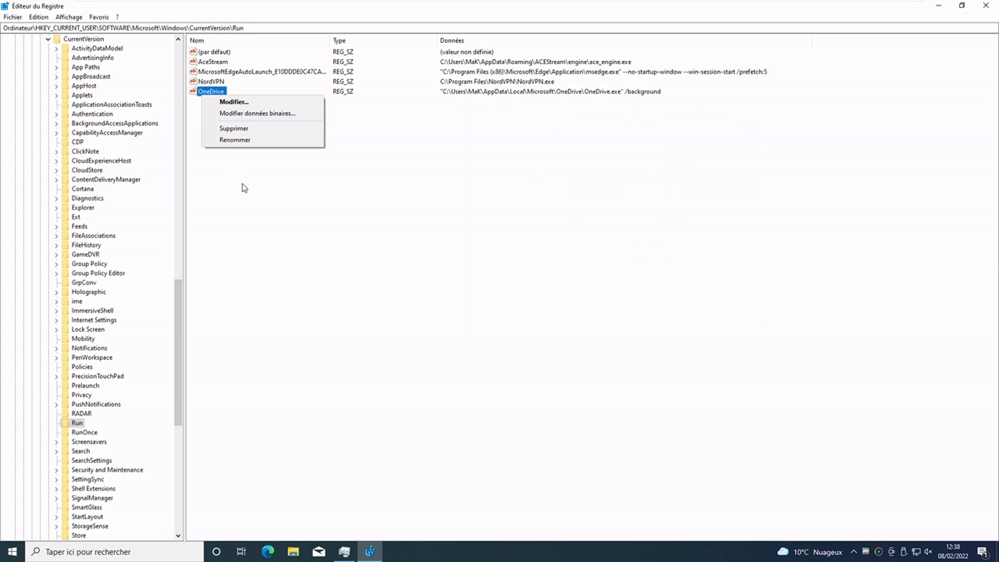
left_click(248, 131)
left_click(577, 276)
right_click(216, 82)
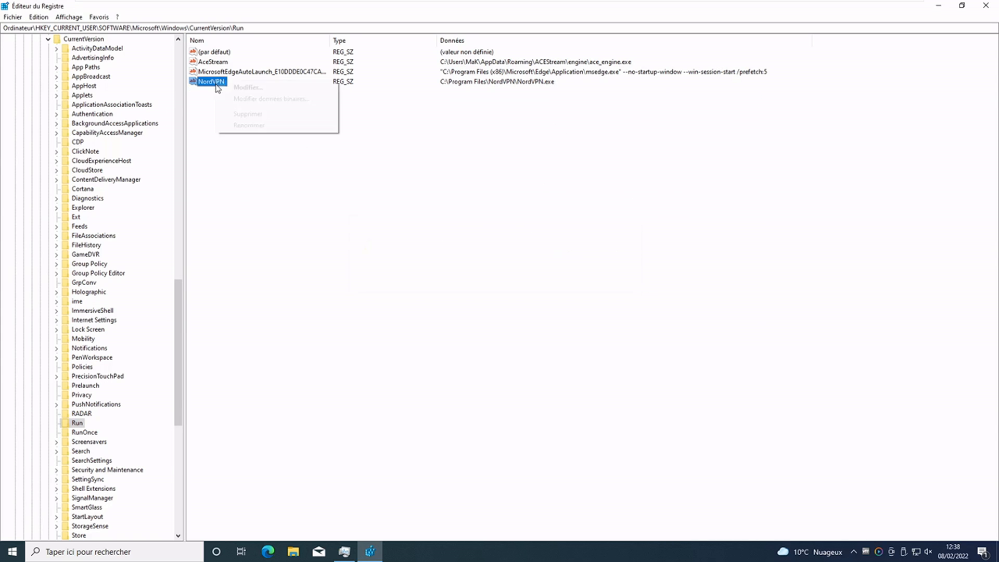
left_click(255, 113)
left_click(588, 278)
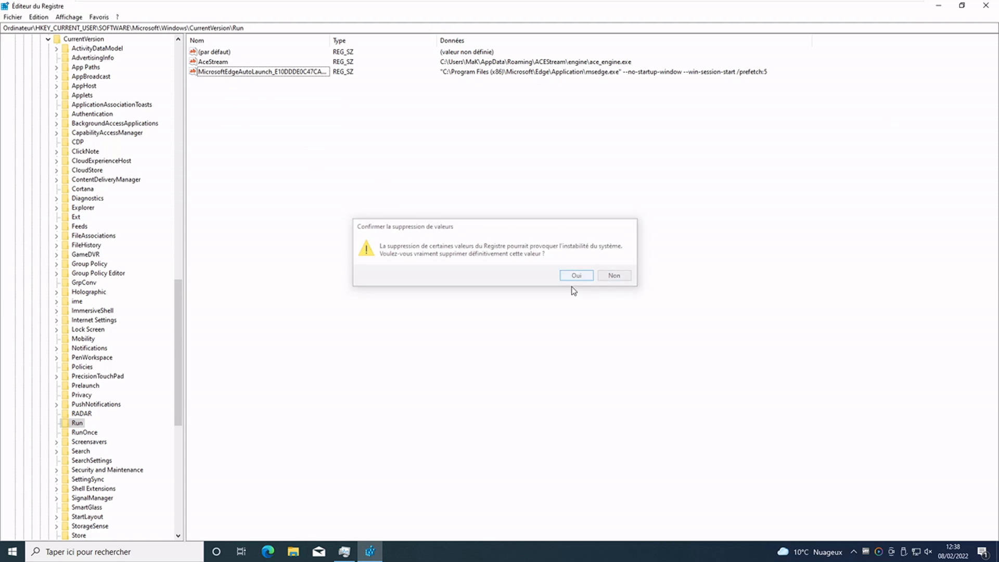
left_click(345, 551)
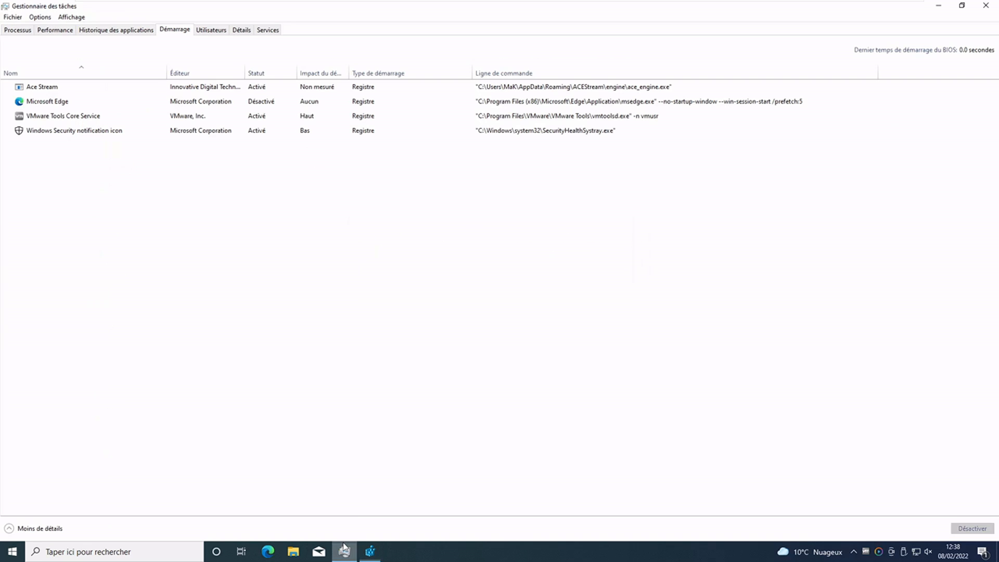
left_click(938, 8)
Step: Delete the AceStream and MicrosoftEdgeAutoLaunch values from the HKEY_CURRENT_USER Run key
right_click(213, 64)
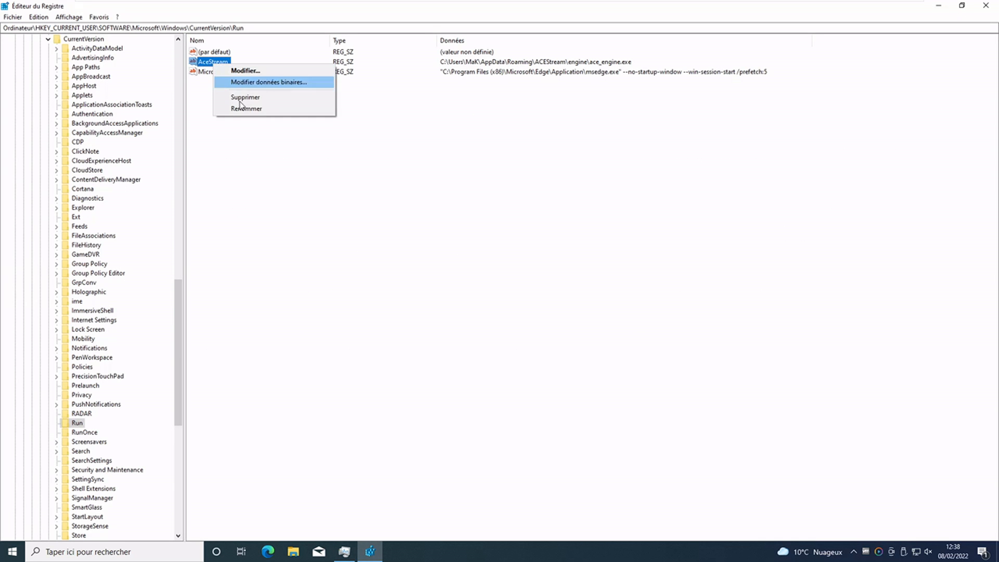
left_click(245, 97)
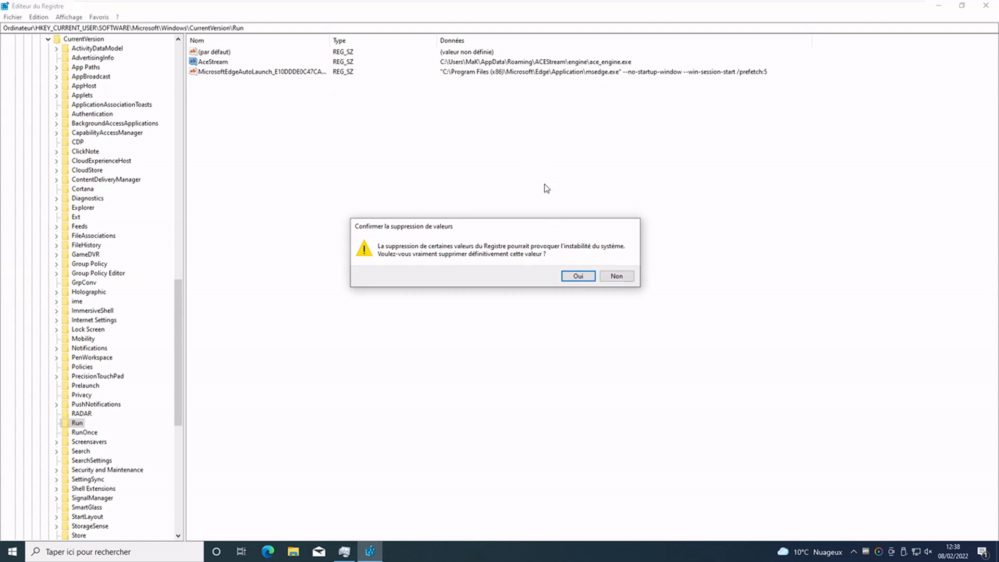
left_click(577, 275)
right_click(235, 65)
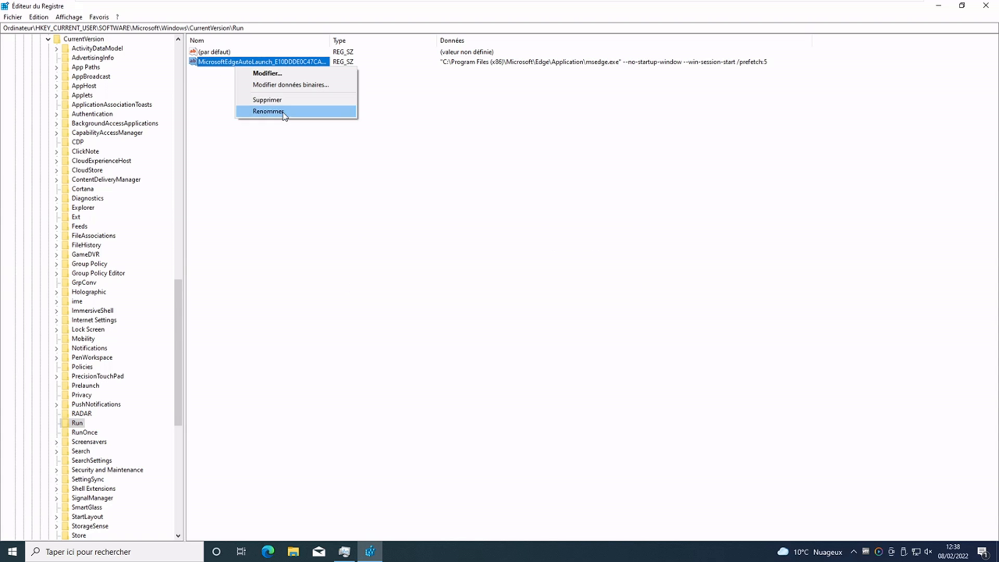
left_click(283, 102)
left_click(580, 278)
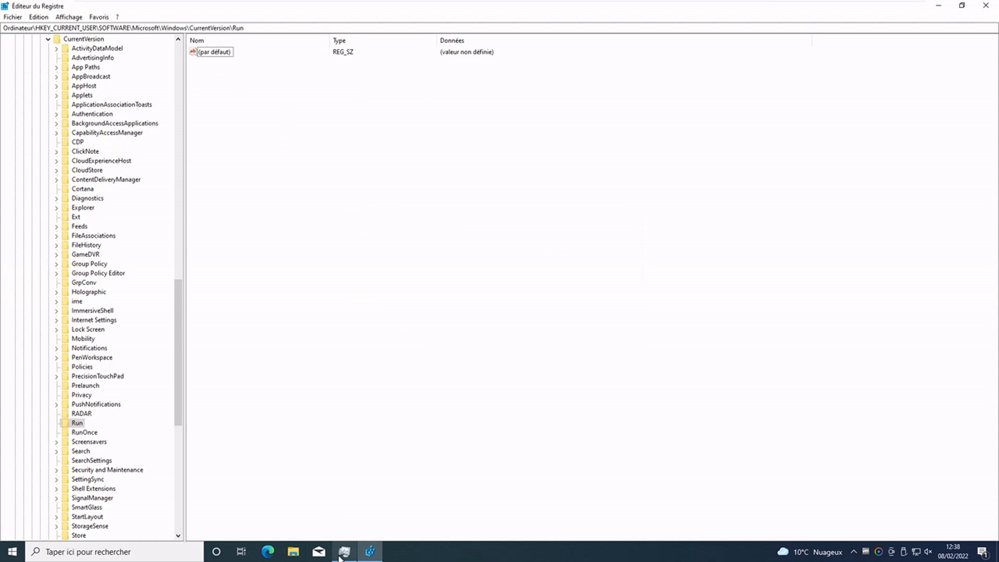
Step: Check the remaining entries in Task Manager's startup list, and minimize Task Manager and the Registry Editor to reach the desktop
left_click(344, 551)
left_click(80, 102)
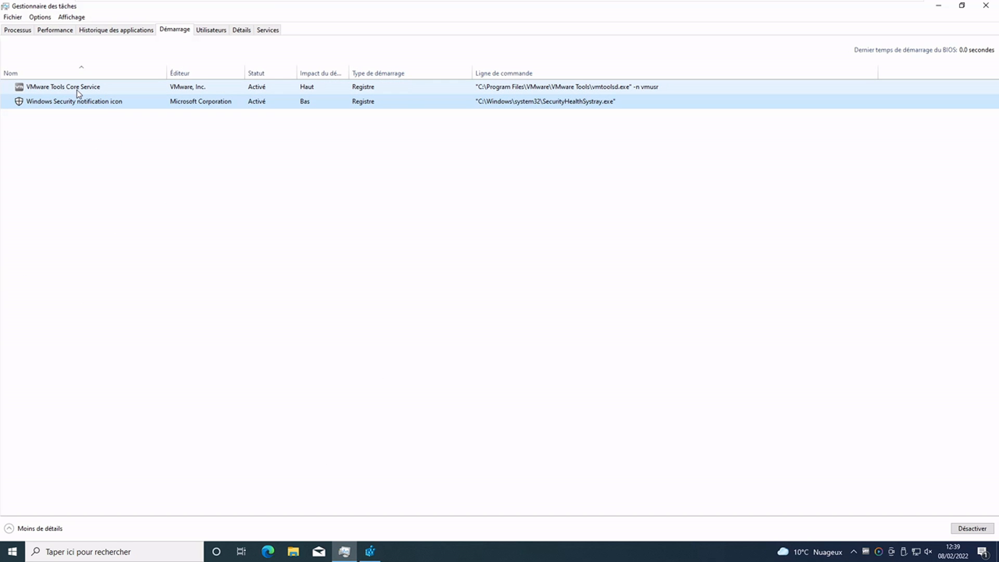
left_click(938, 5)
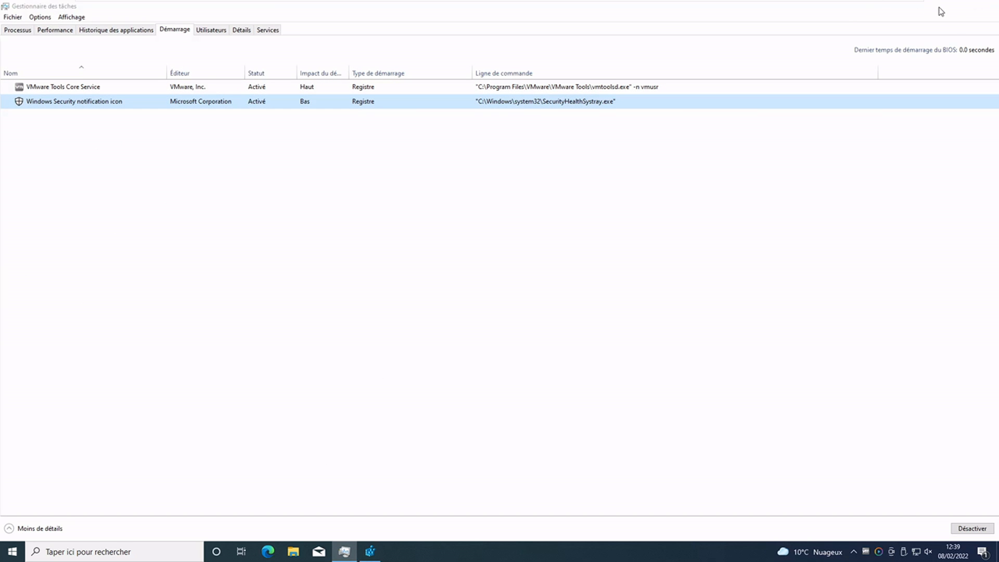
left_click(939, 7)
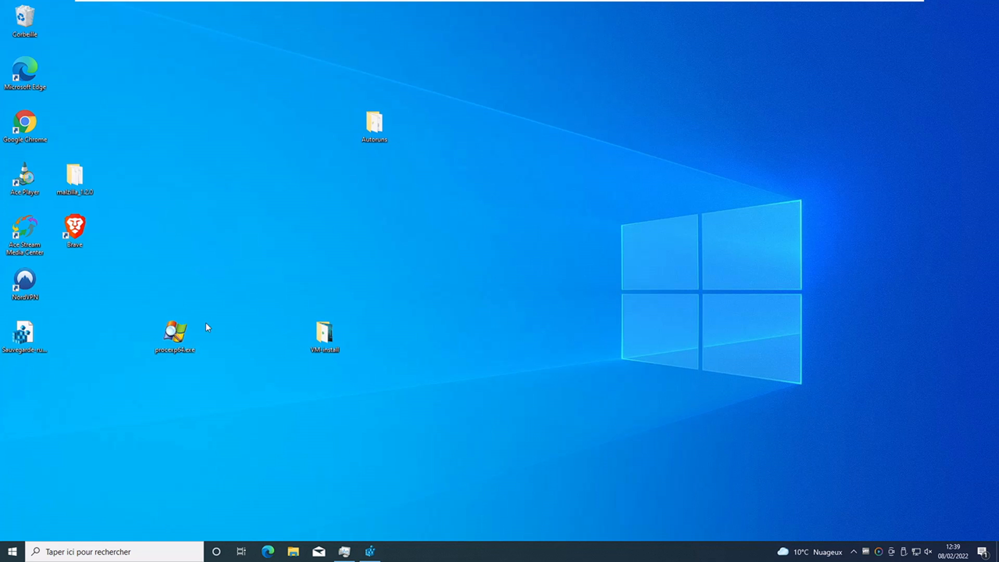
Step: Move the Sauvegarde-run-HKCU backup beside the Autoruns folder on the desktop and import it into the registry, accepting the elevation request
left_click_drag(23, 334, 472, 183)
double_click(472, 183)
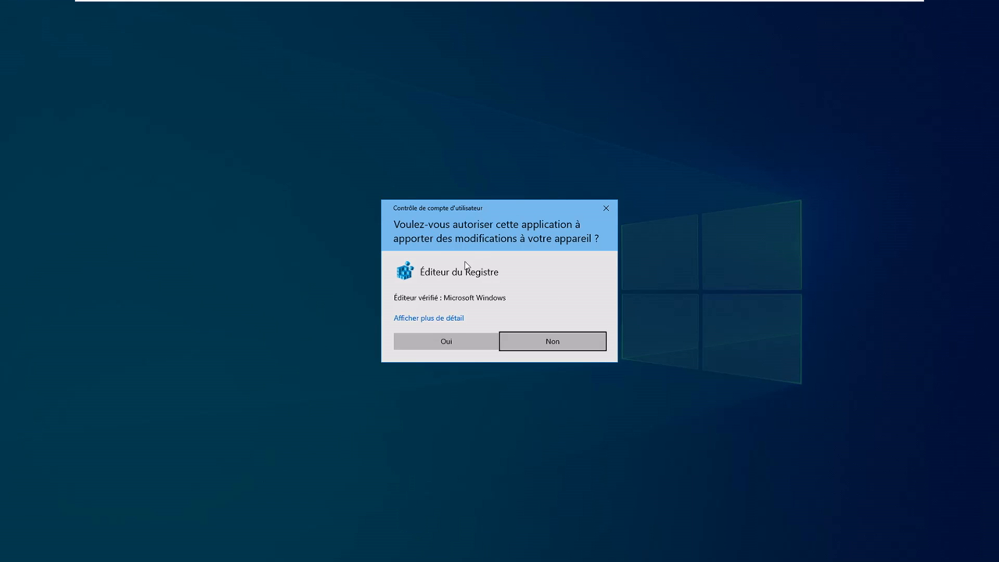
left_click(441, 347)
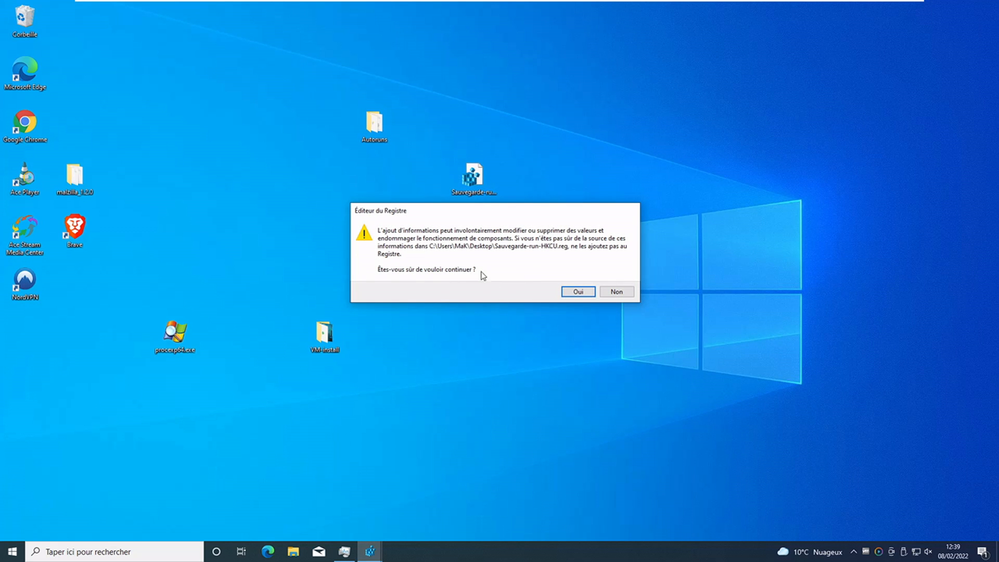
left_click(586, 293)
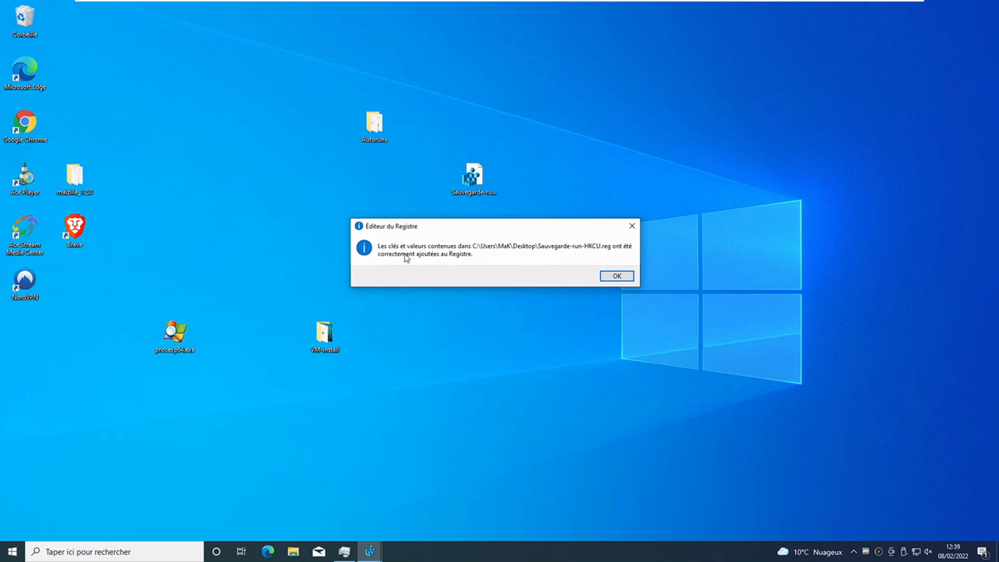
left_click(614, 276)
Step: Check the HKEY_CURRENT_USER Run key's values and Task Manager's startup list after the import
left_click(371, 551)
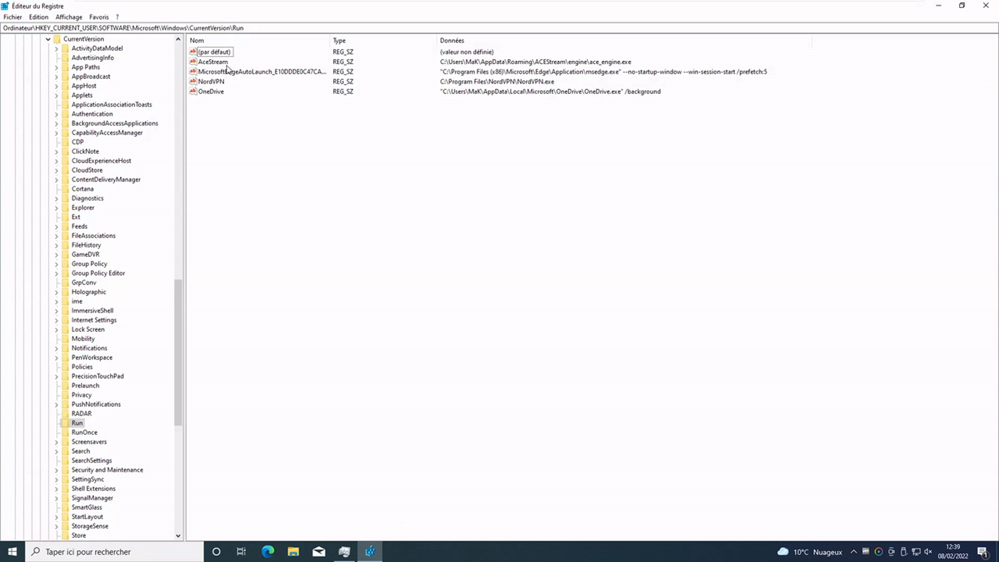
left_click(345, 550)
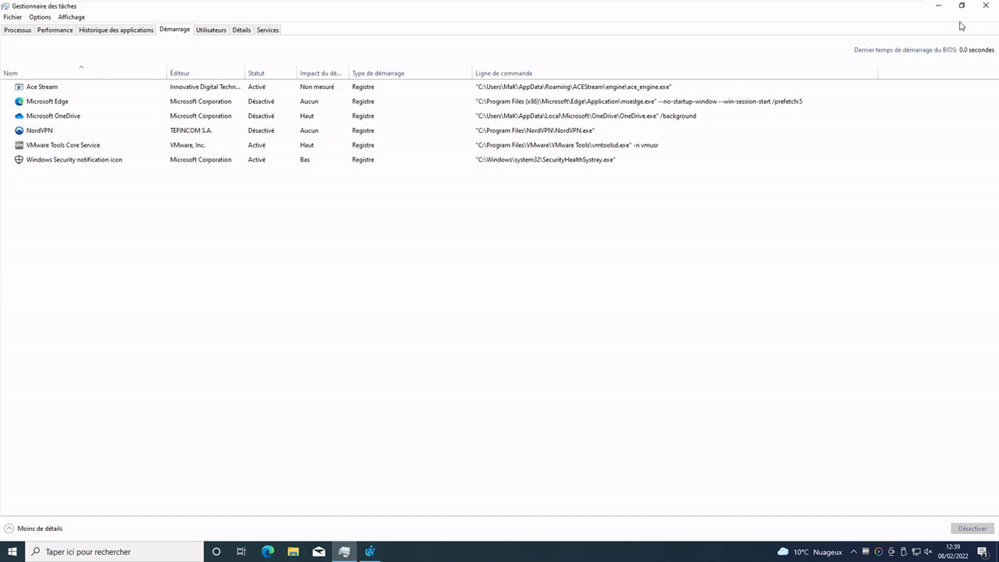
left_click(937, 5)
Step: Collapse the HKEY_CURRENT_USER branch in the Registry Editor and expand HKEY_LOCAL_MACHINE\SOFTWARE\Microsoft
left_click_drag(176, 315, 178, 84)
left_click(15, 58)
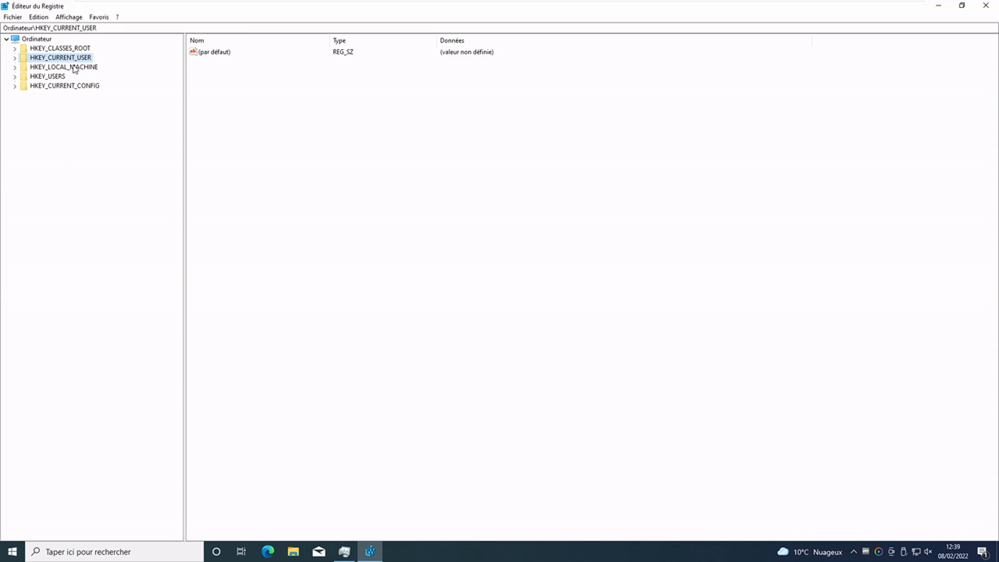
left_click(57, 68)
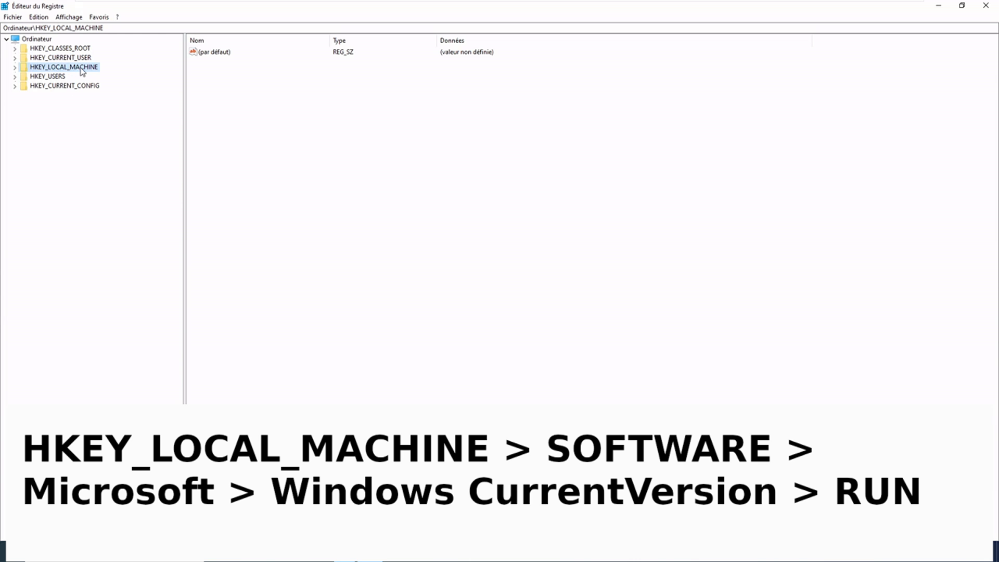
left_click(16, 67)
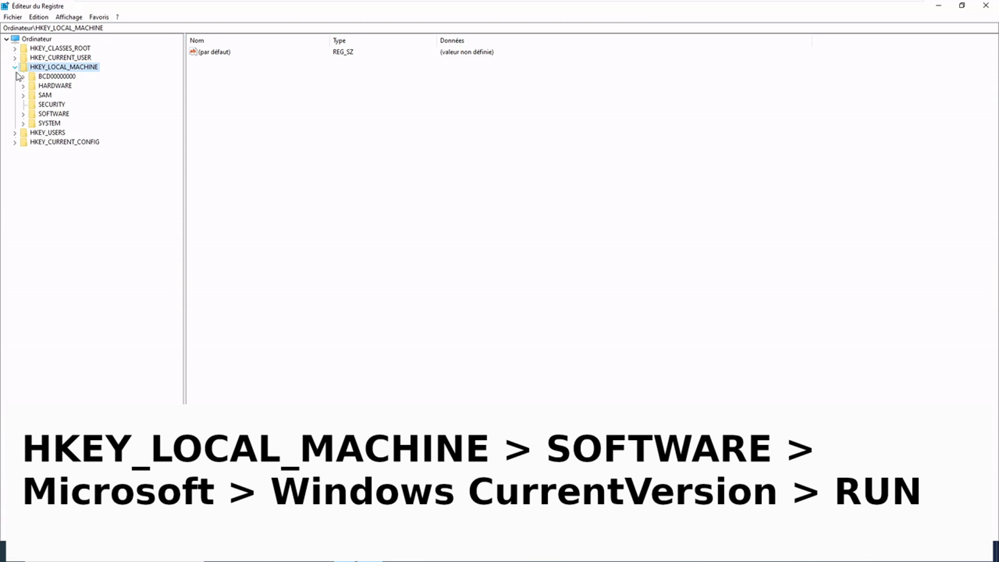
left_click(23, 115)
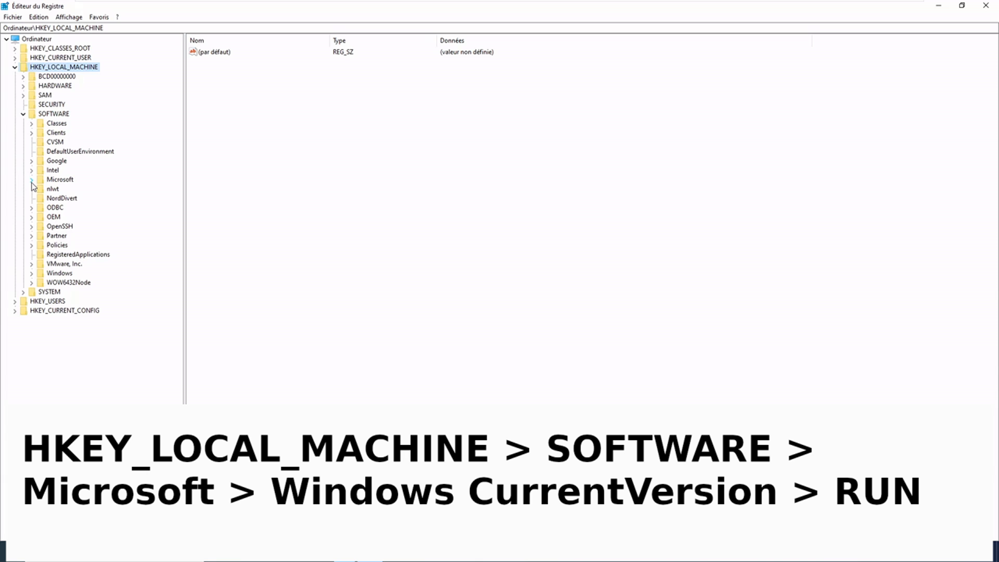
left_click(31, 179)
Step: Open the Windows\CurrentVersion\Run key under HKEY_LOCAL_MACHINE\SOFTWARE\Microsoft
scroll(51, 296, "down", 20)
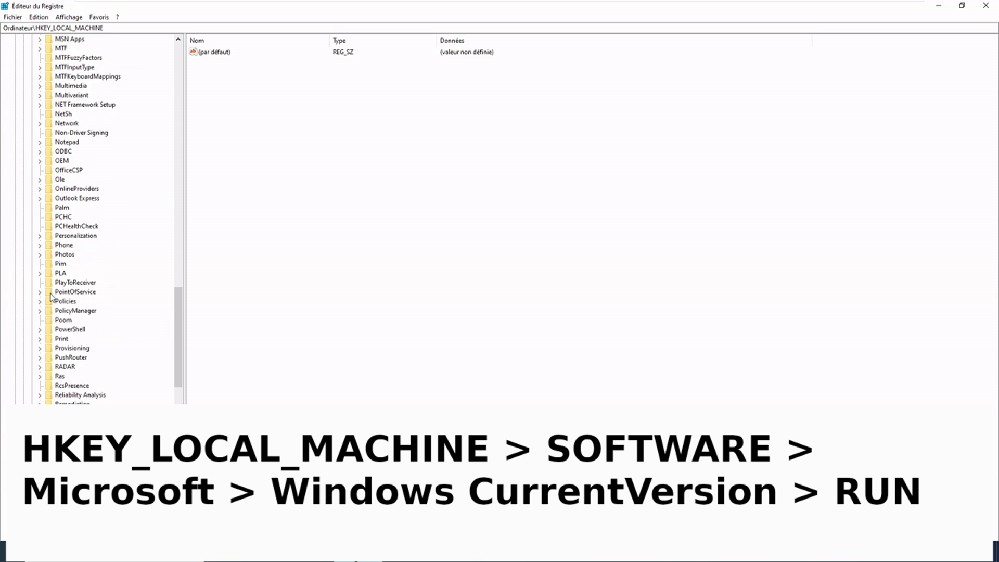
scroll(51, 296, "down", 20)
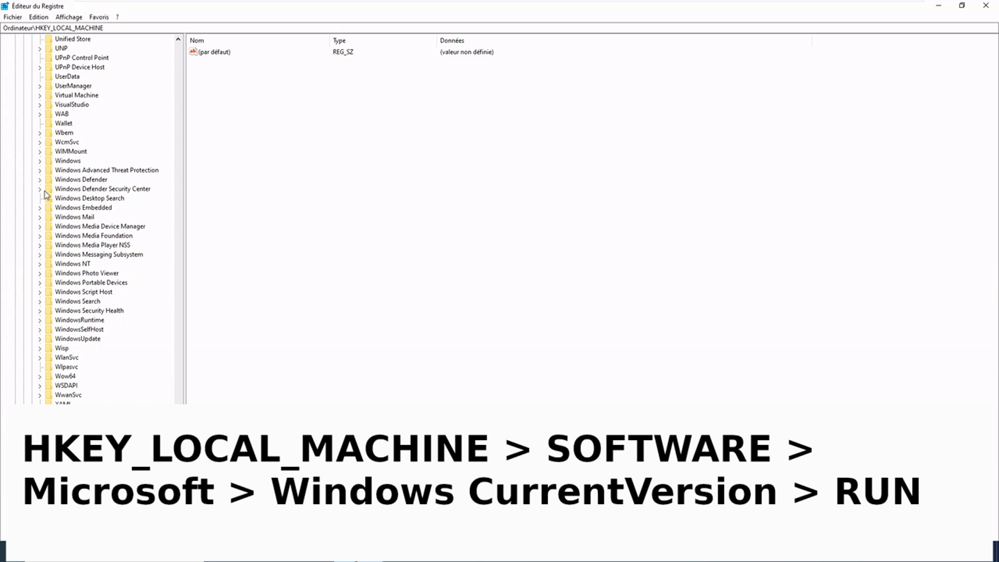
left_click(41, 162)
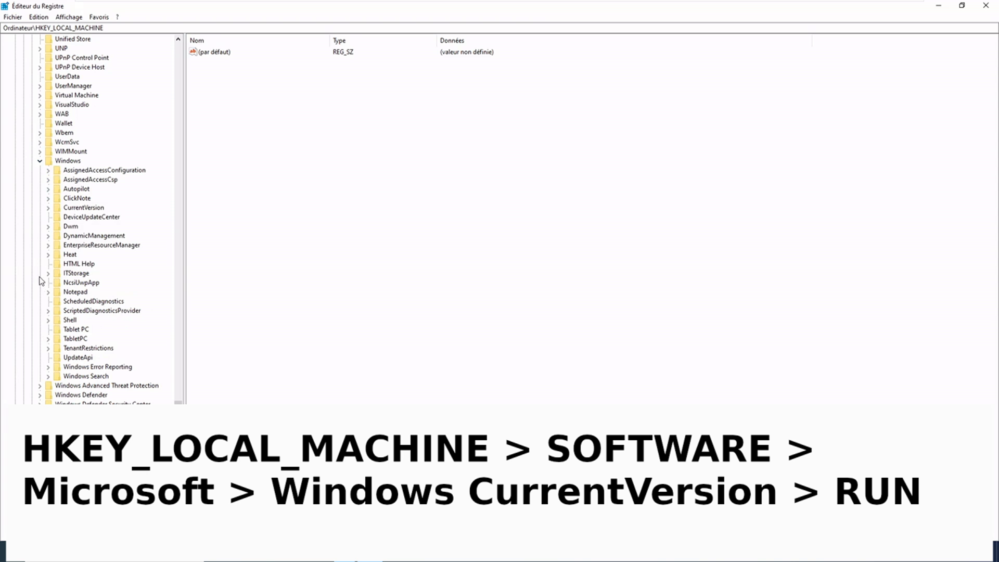
left_click(48, 208)
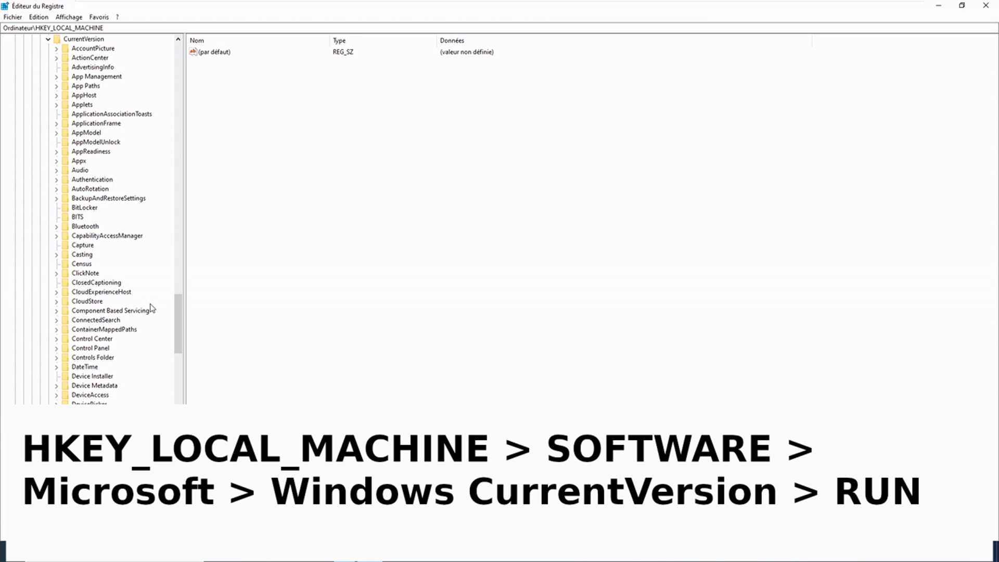
left_click_drag(179, 303, 178, 364)
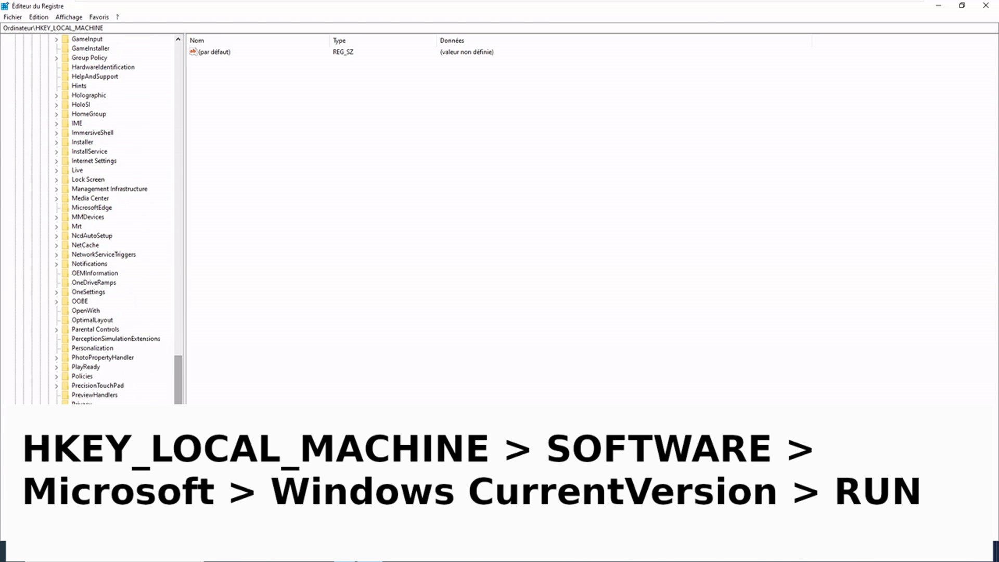
left_click(85, 488)
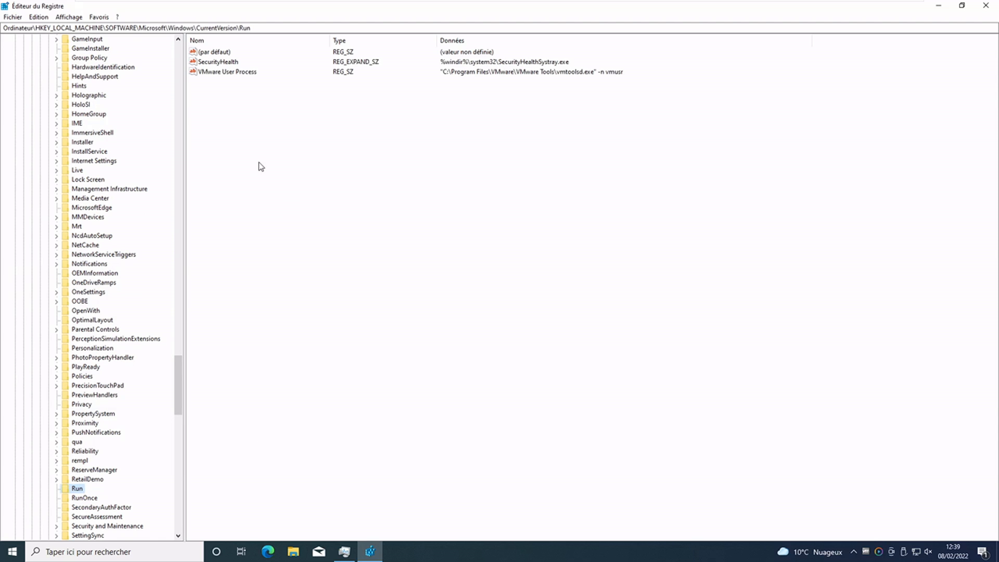
Step: Check the Run key's VMware User Process and SecurityHealth values, and review Task Manager's startup list before minimizing it
left_click(227, 73)
left_click(220, 61)
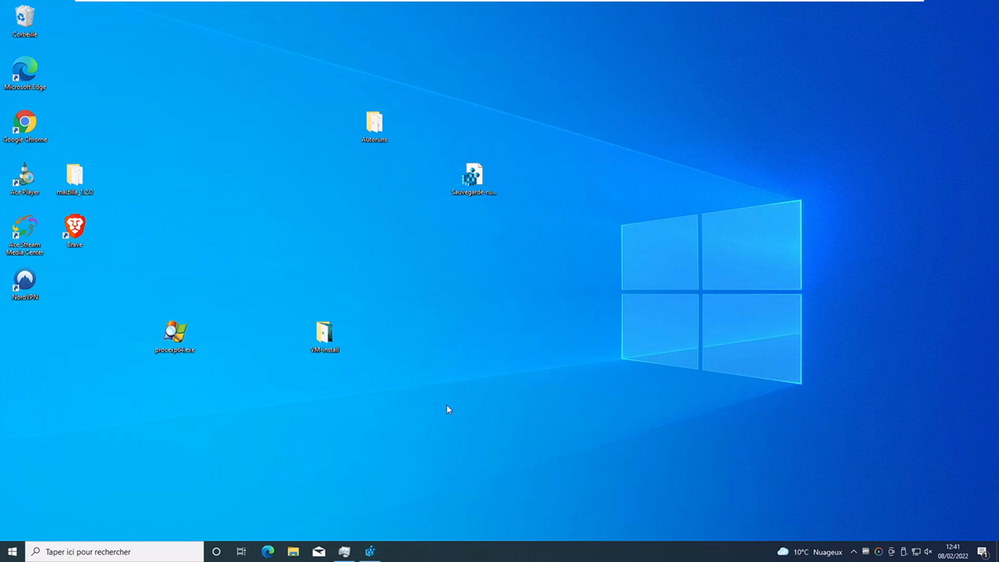
left_click(344, 549)
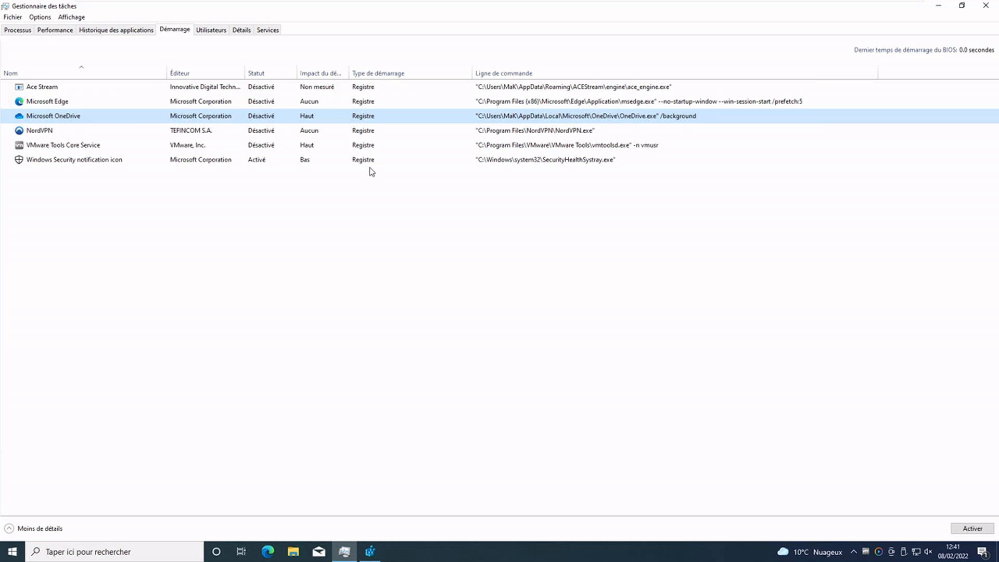
left_click(938, 6)
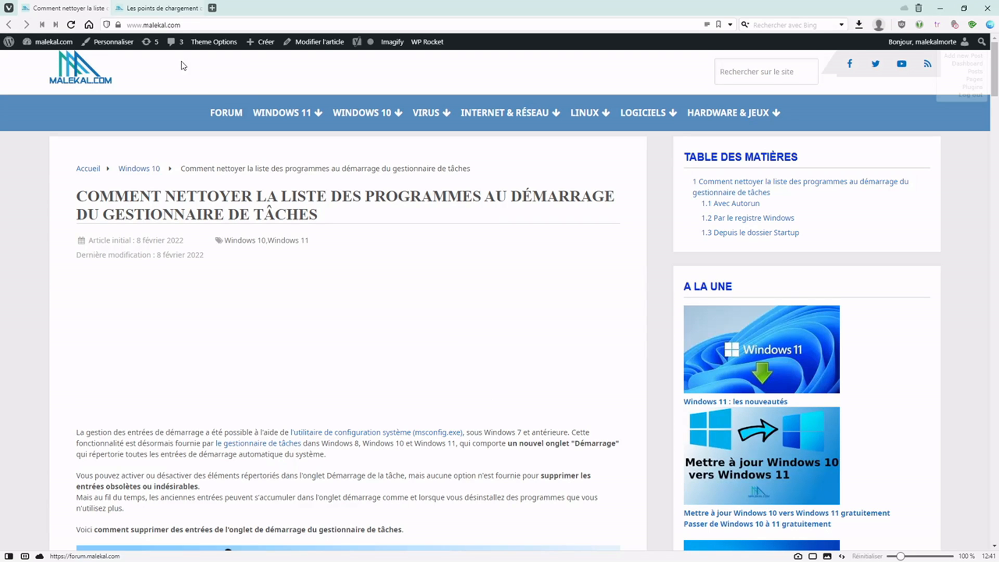
Step: Review the malekal.com article in the web browser, examining its registry section and the two Run key paths
scroll(306, 404, "down", 20)
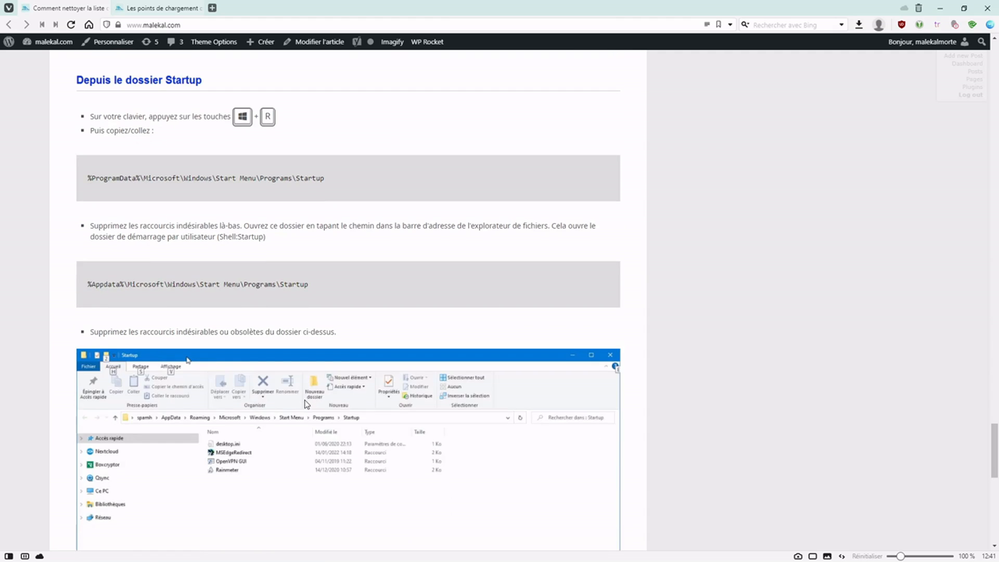
scroll(307, 405, "up", 18)
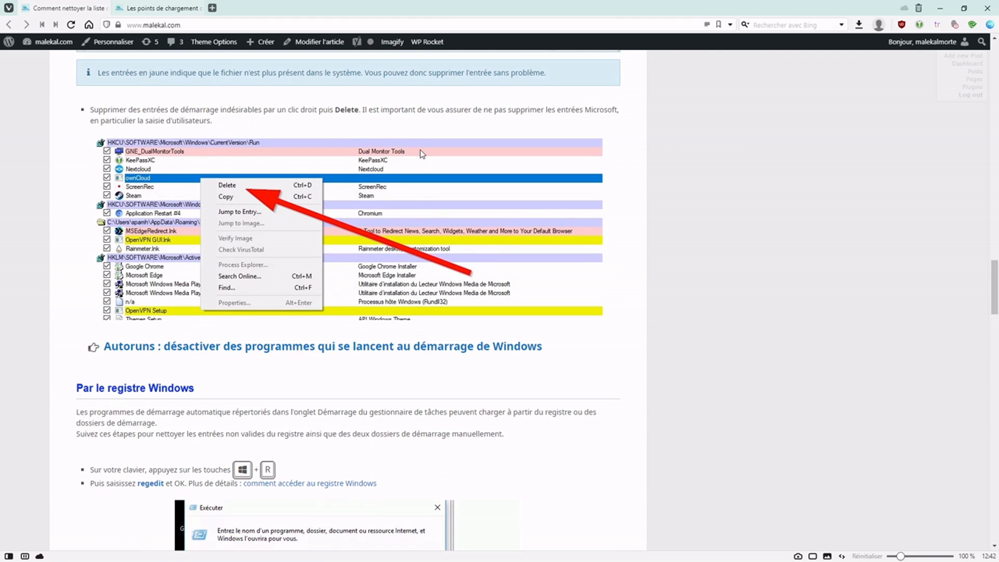
scroll(238, 328, "down", 5)
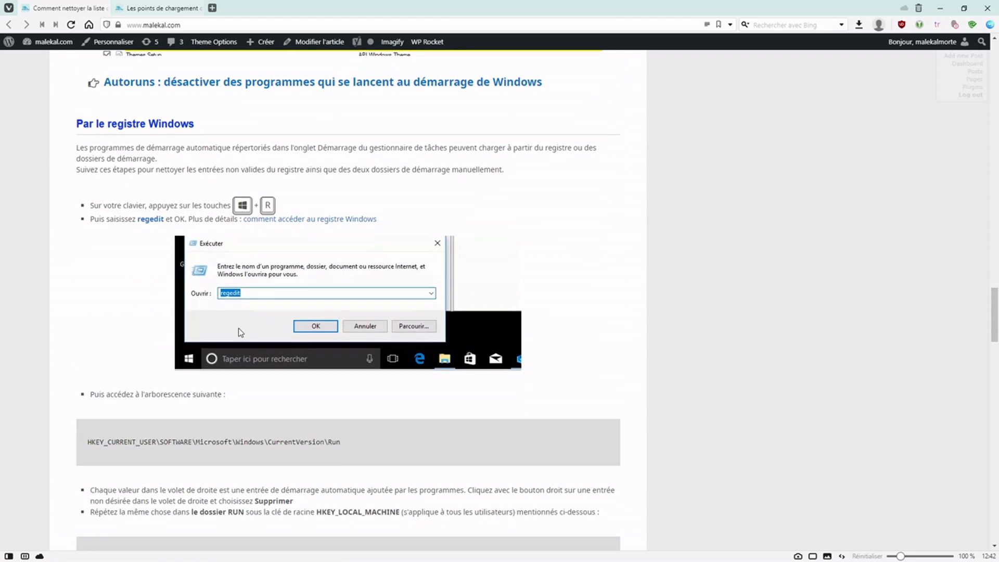
scroll(239, 328, "down", 6)
left_click_drag(342, 134, 292, 135)
left_click_drag(361, 260, 299, 251)
Step: Examine the article's Startup folder section, comparing the %ProgramData% and %Appdata% parts of its two paths
scroll(308, 392, "down", 18)
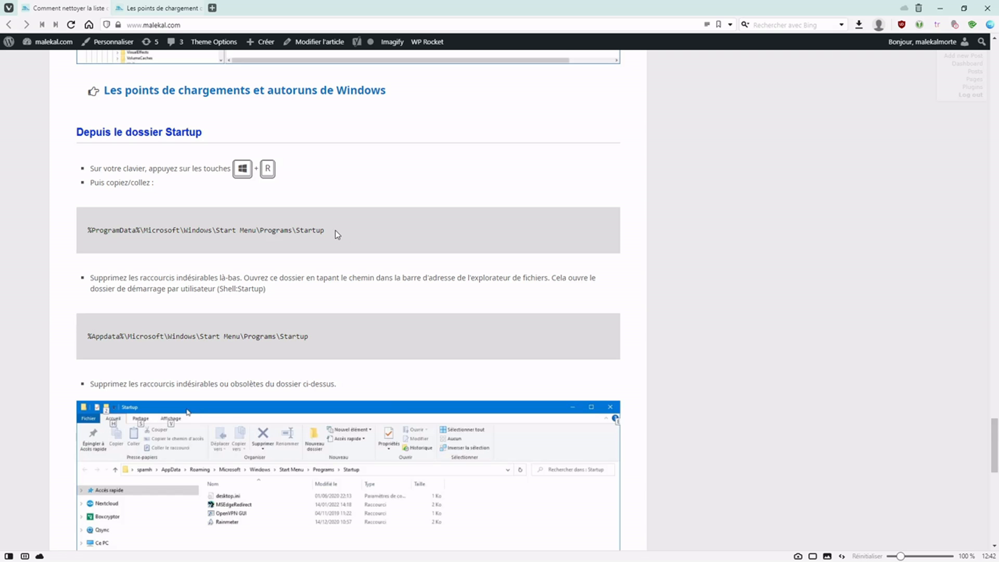
left_click_drag(335, 230, 301, 229)
left_click_drag(89, 229, 137, 227)
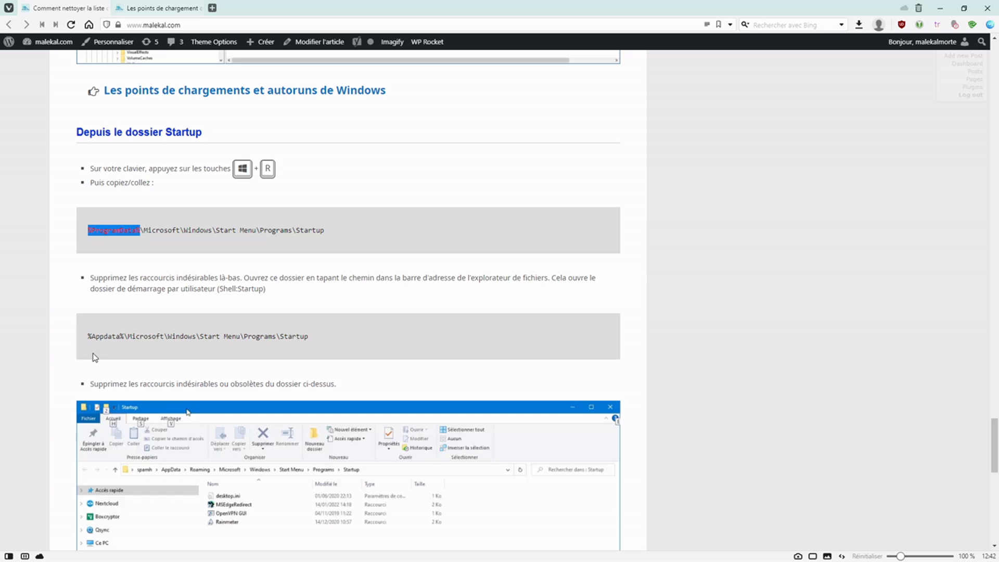
left_click_drag(90, 337, 125, 336)
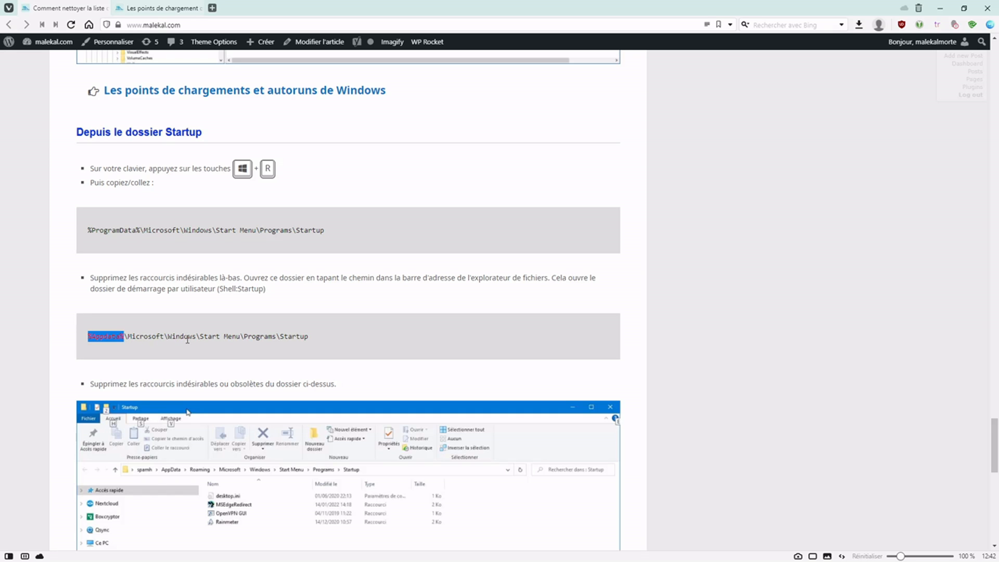
scroll(224, 524, "down", 2)
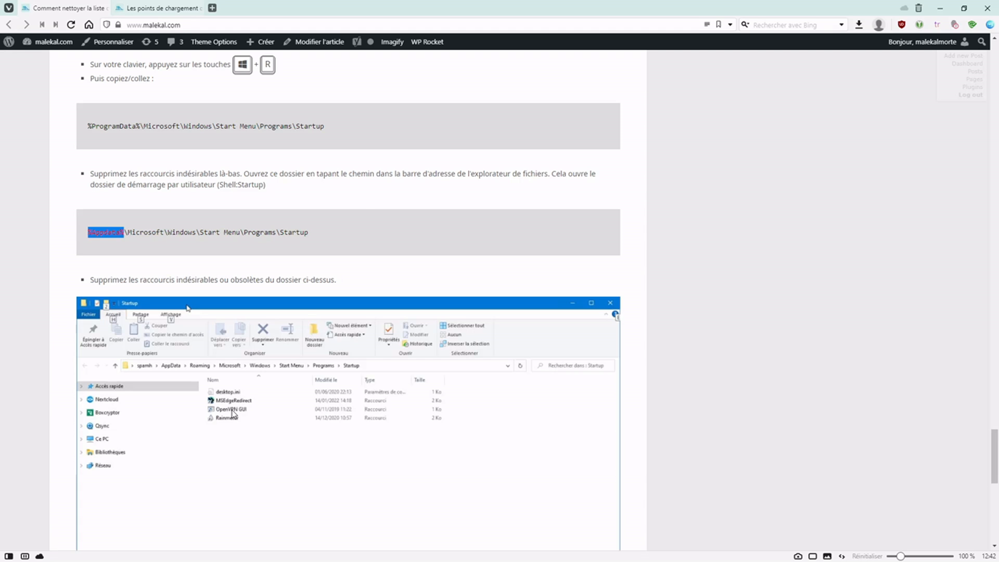
Step: Copy the %ProgramData%\Microsoft\Windows\Start Menu\Programs\Startup path from the article and open that folder through the Windows Run dialog
left_click_drag(352, 126, 82, 124)
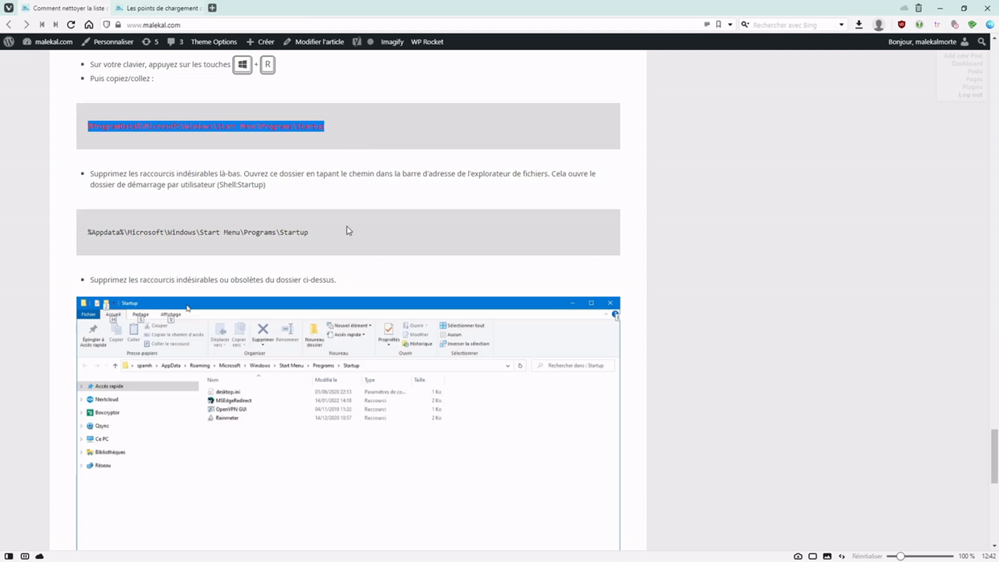
right_click(321, 122)
left_click(345, 131)
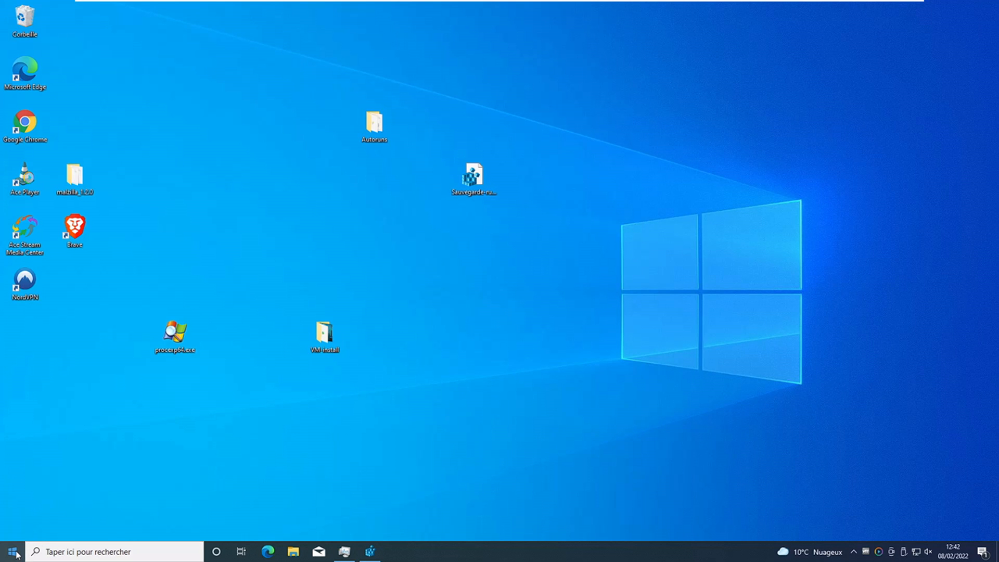
right_click(13, 552)
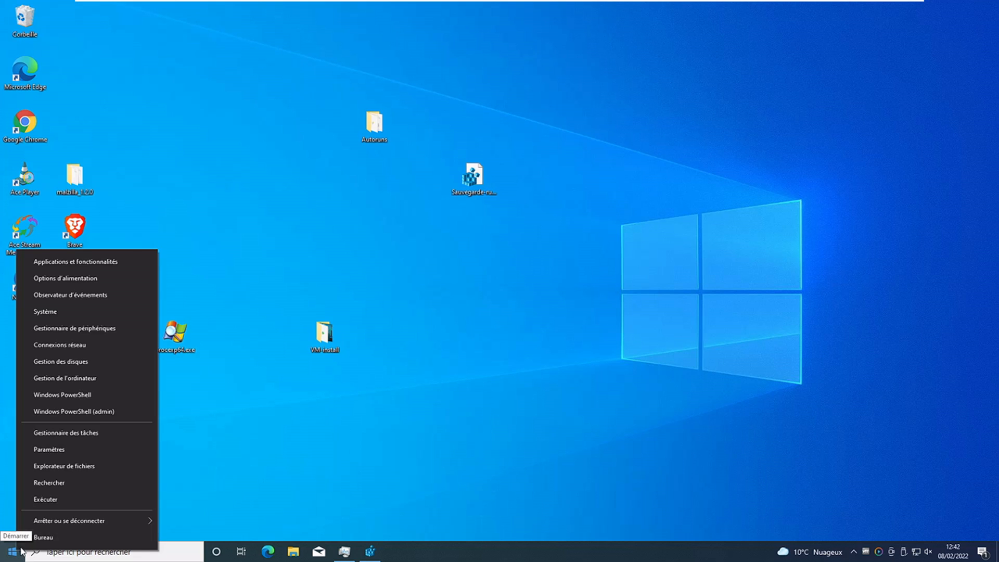
left_click(67, 496)
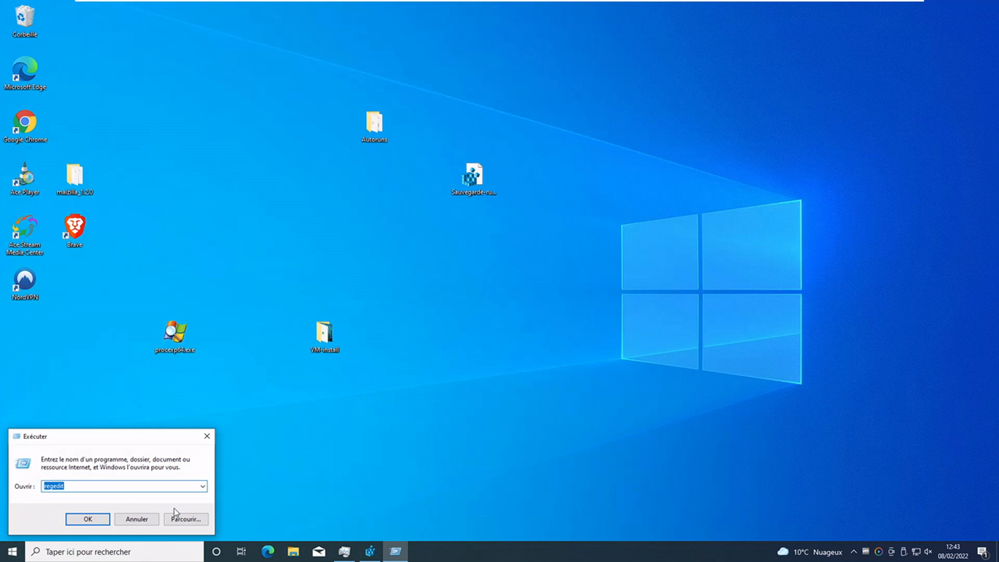
key("ctrl+v")
left_click(88, 519)
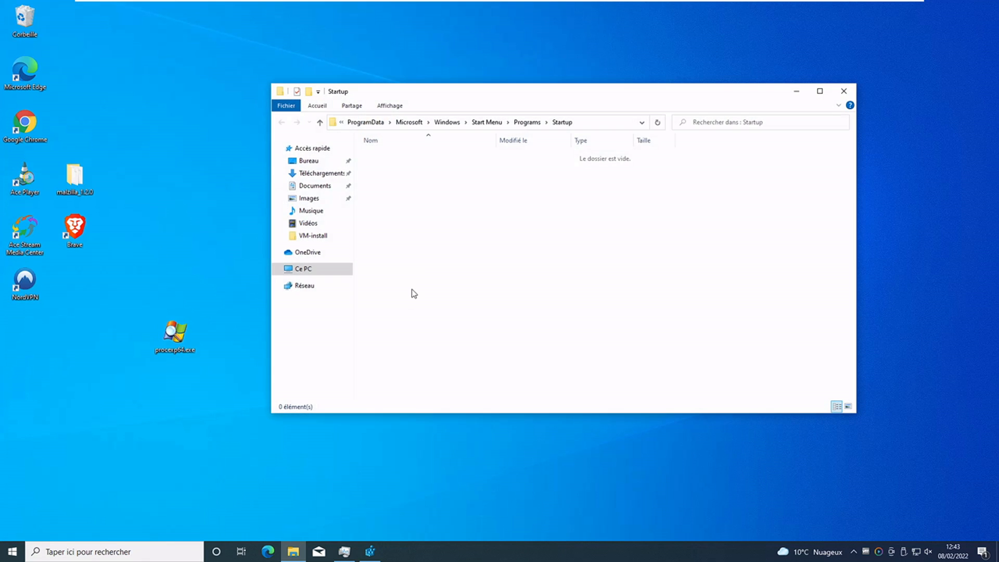
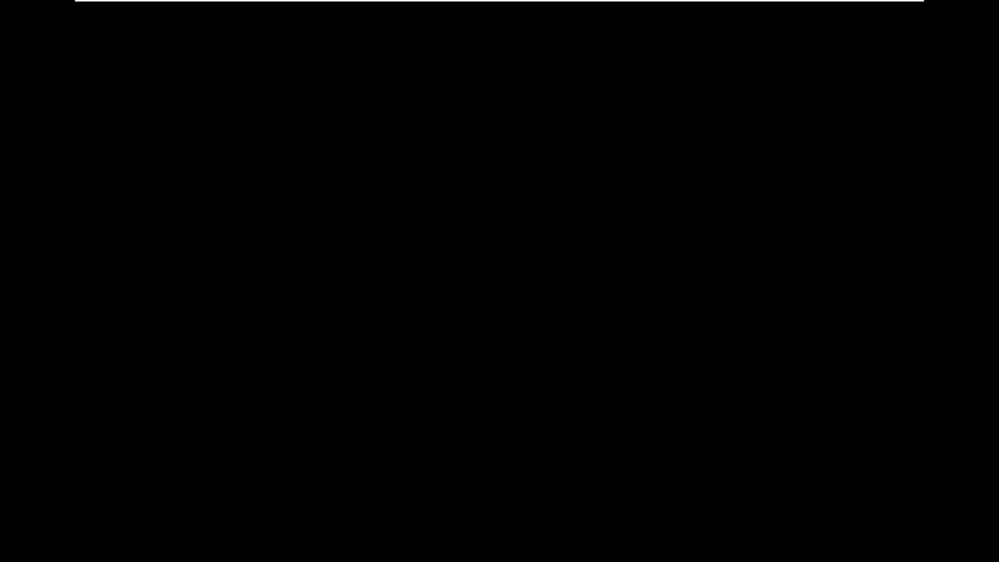
Step: Sign back in to the Windows session by entering the account password
key("Return")
type("•")
key("Return")
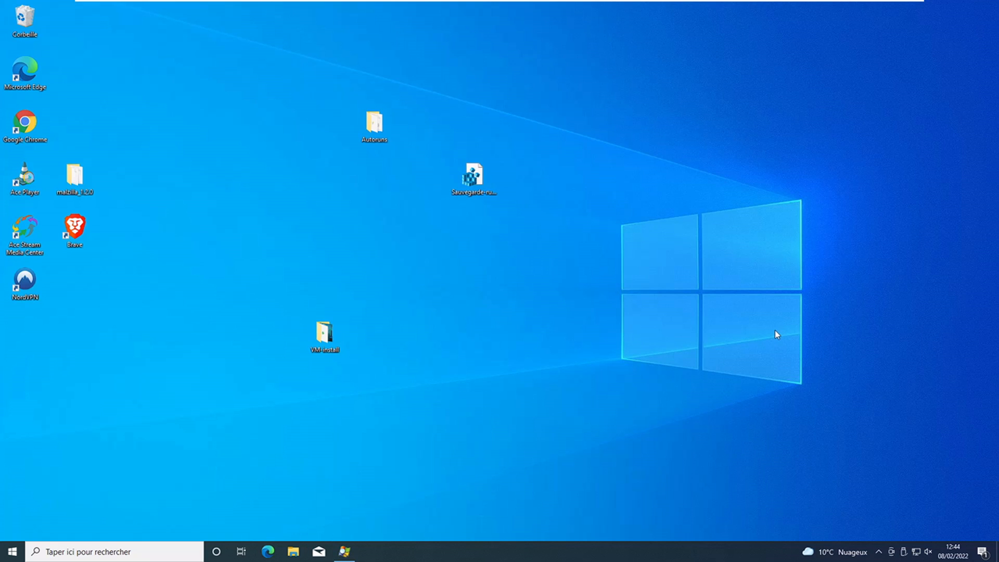
Step: Bring up the Process Explorer window, view it maximized, and minimize it again
left_click(345, 553)
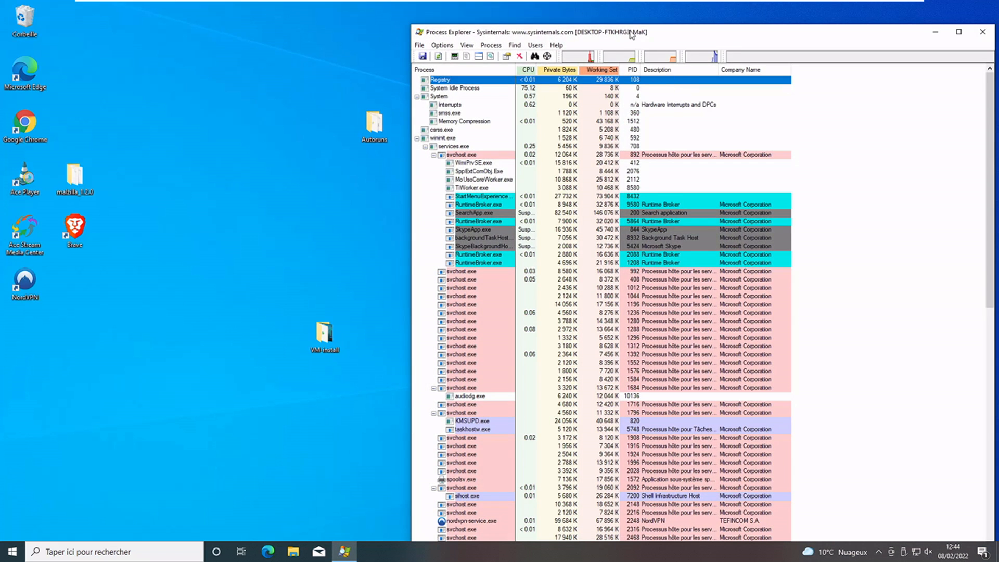
double_click(631, 34)
left_click(937, 7)
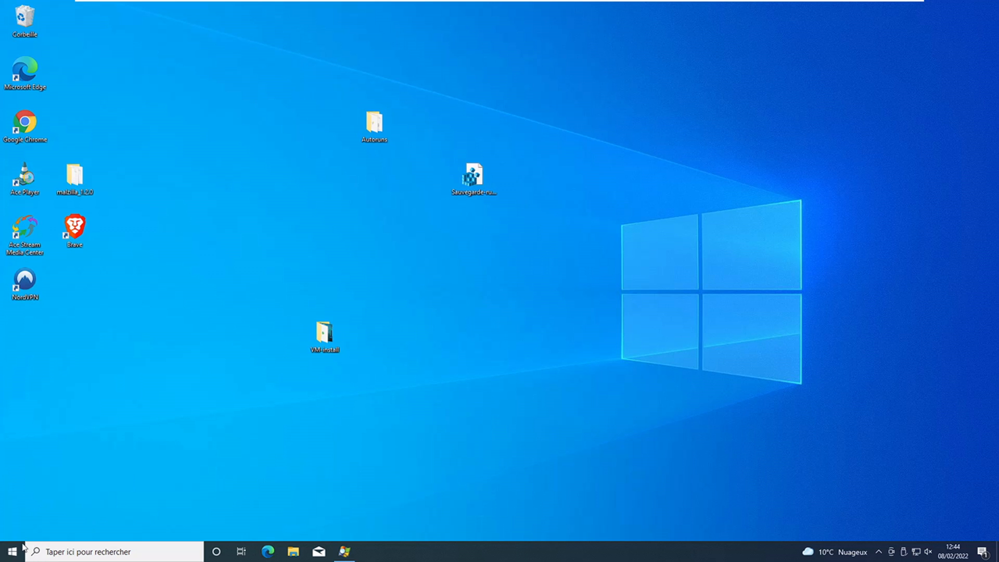
Step: Open the current user's startup folder by running shell:startup
right_click(23, 547)
left_click(58, 498)
type("shell:startup")
key("Return")
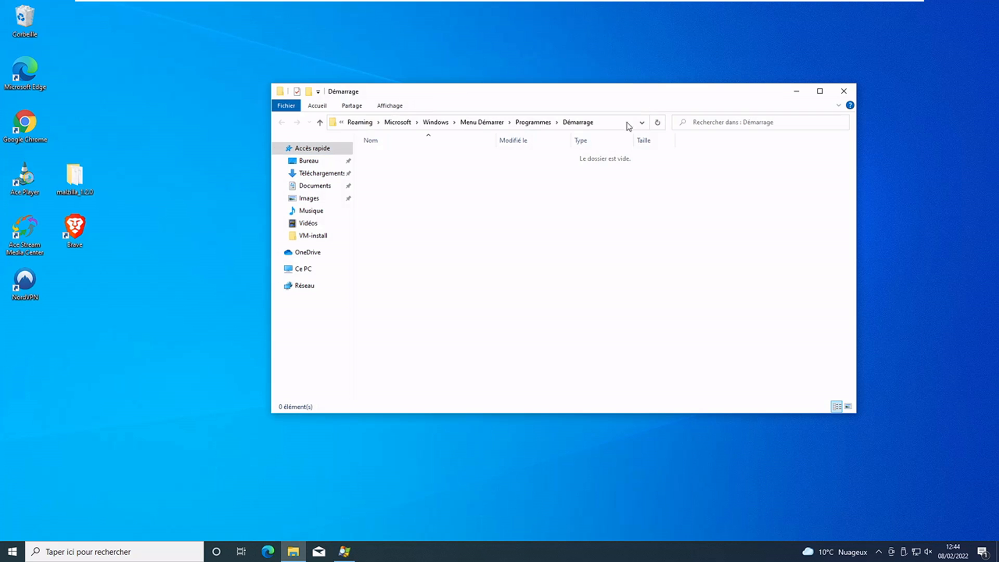
Step: Inspect the full path of the user's startup folder, highlighting its AppData part, and close the folder window
left_click(627, 124)
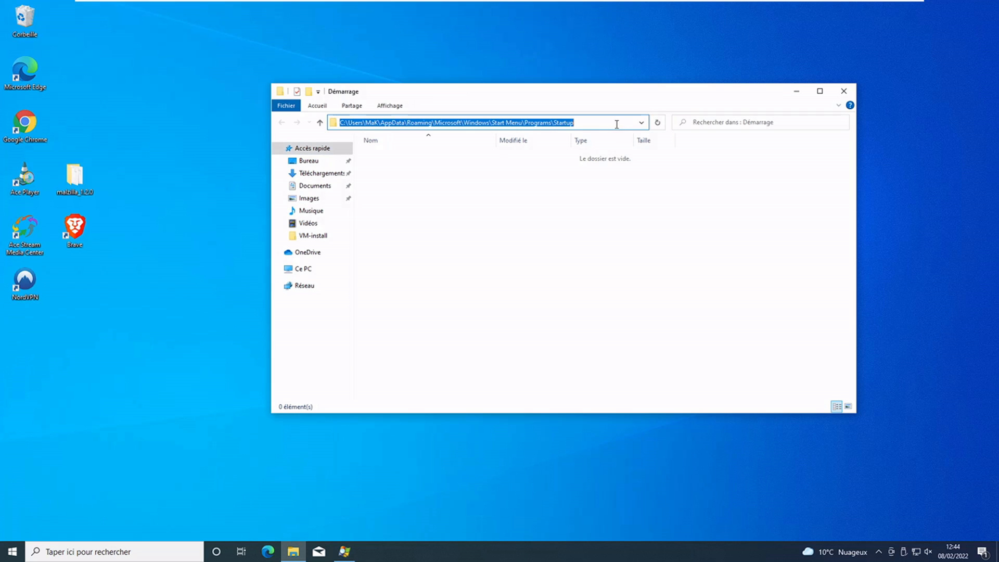
left_click(586, 122)
left_click_drag(401, 122, 378, 122)
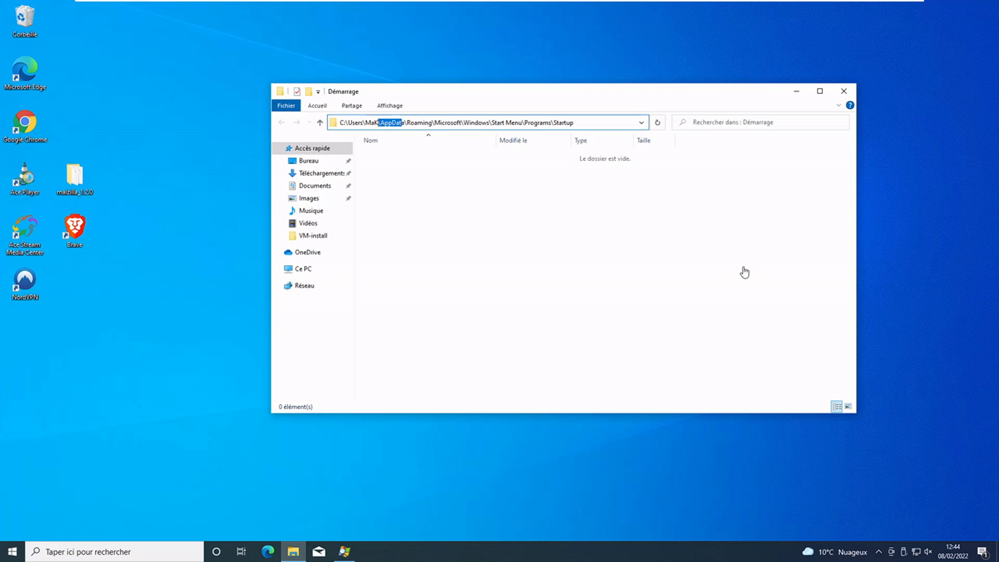
left_click(844, 91)
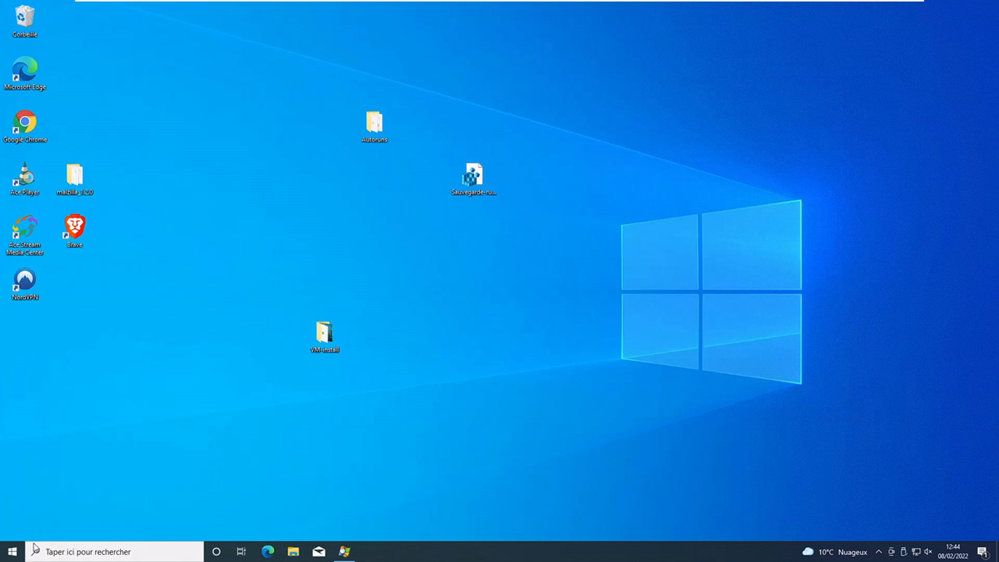
Step: Open the startup folder shared by all users by running shell:common startup
right_click(12, 551)
left_click(36, 497)
key("BackSpace")
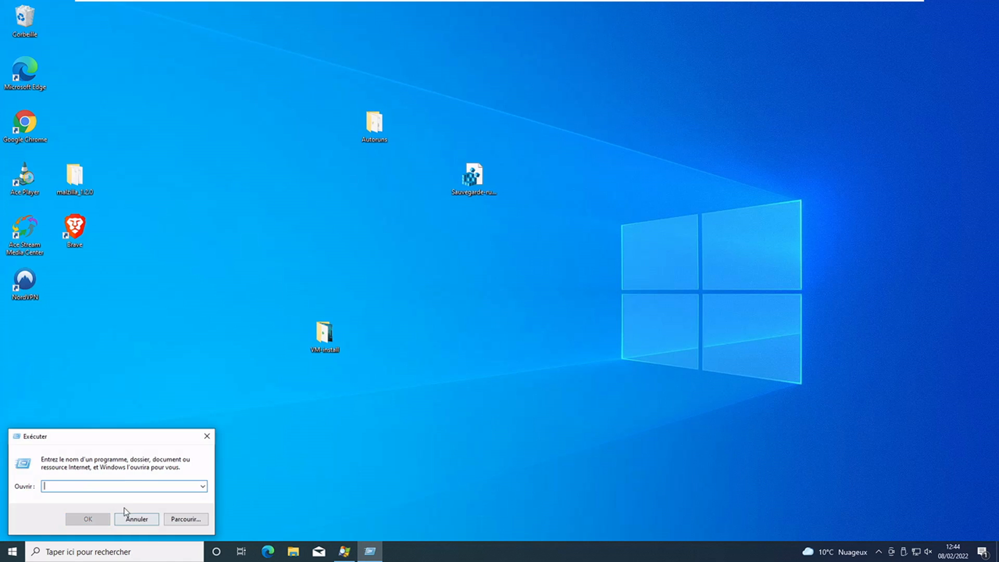
type("shel")
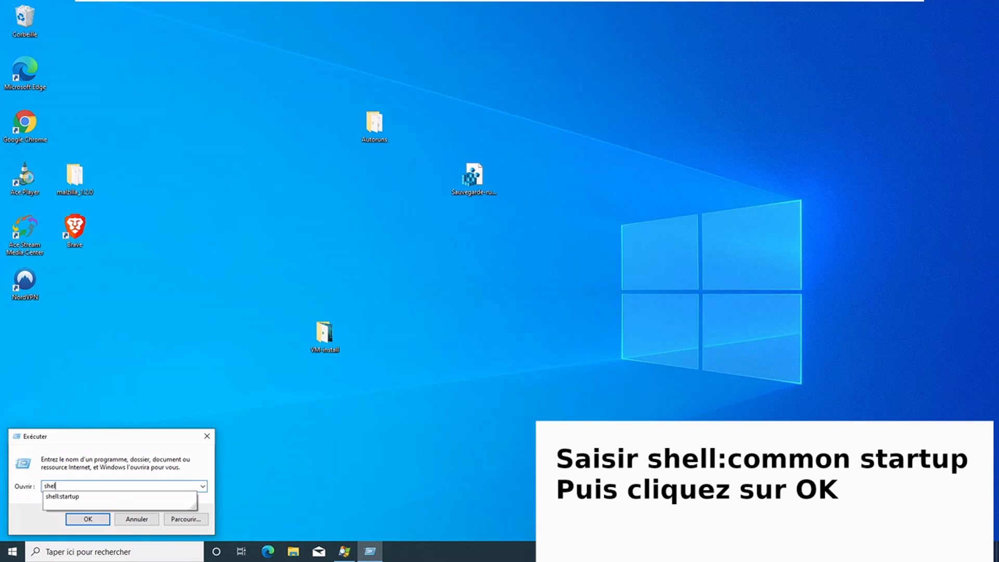
type("l:common star")
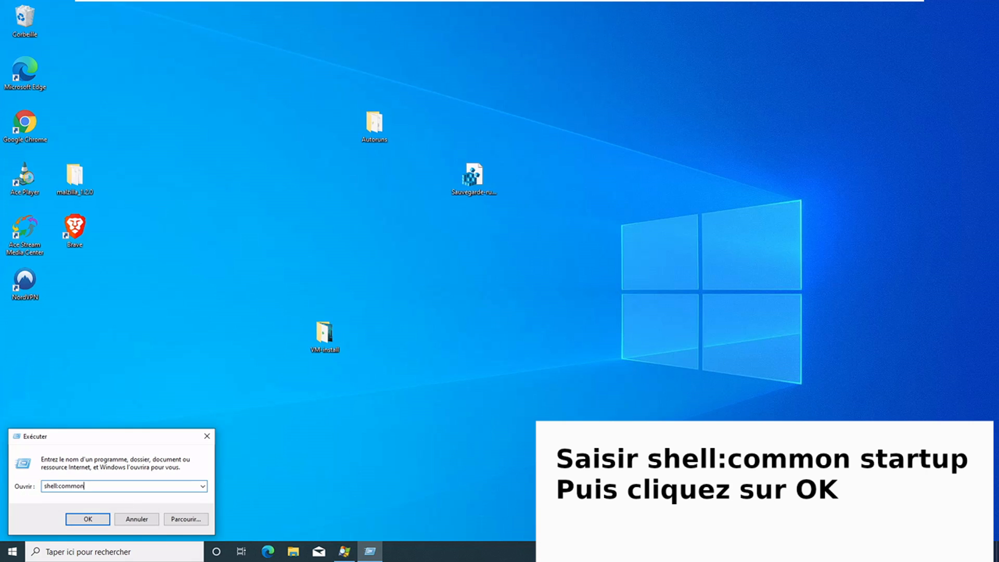
type("tup")
left_click_drag(109, 485, 25, 489)
left_click(140, 483)
left_click(99, 518)
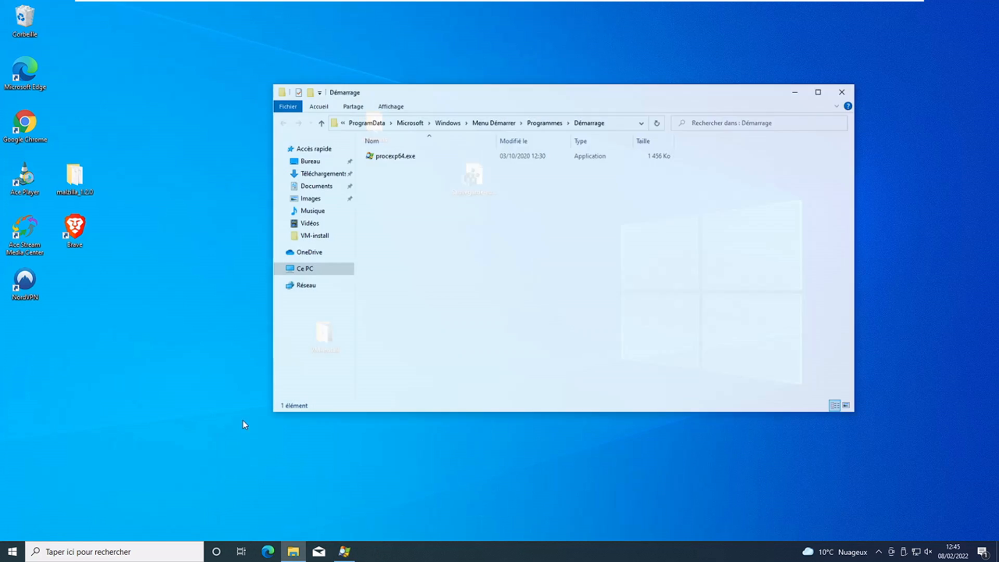